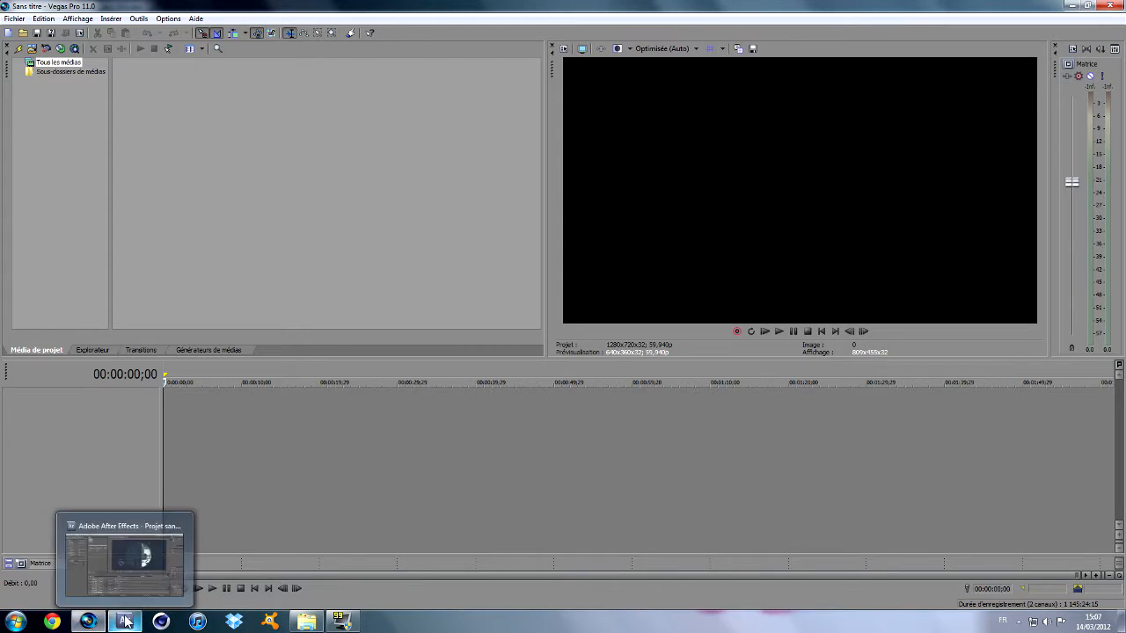
{"action": "left_click", "coordinate": [125, 622]}
{"action": "left_click", "coordinate": [90, 622]}
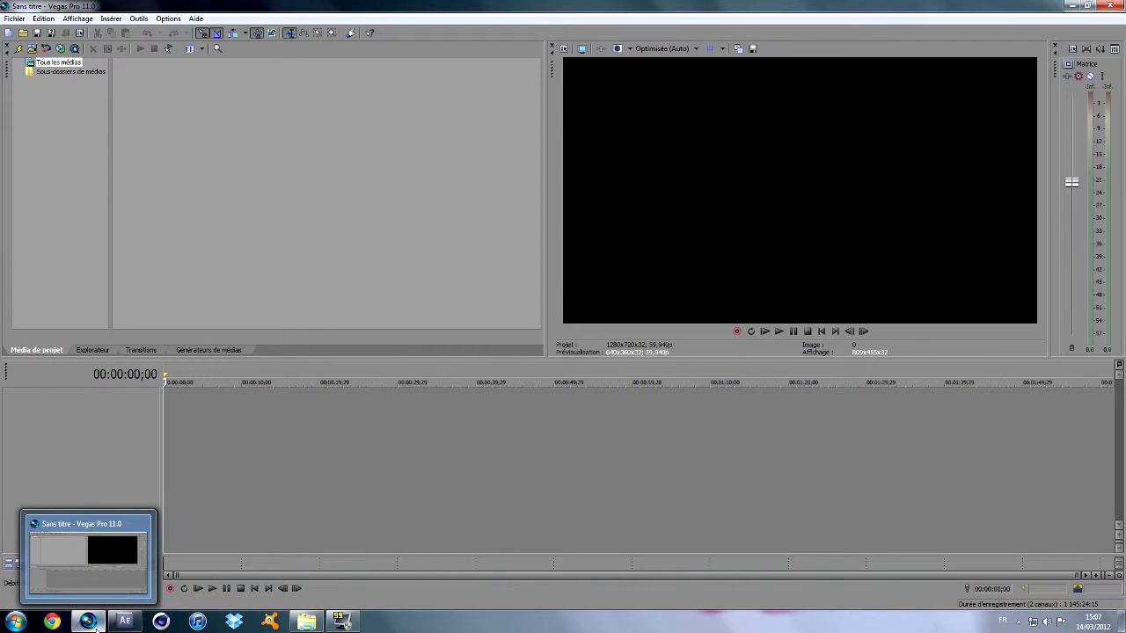
{"action": "key", "text": "space"}
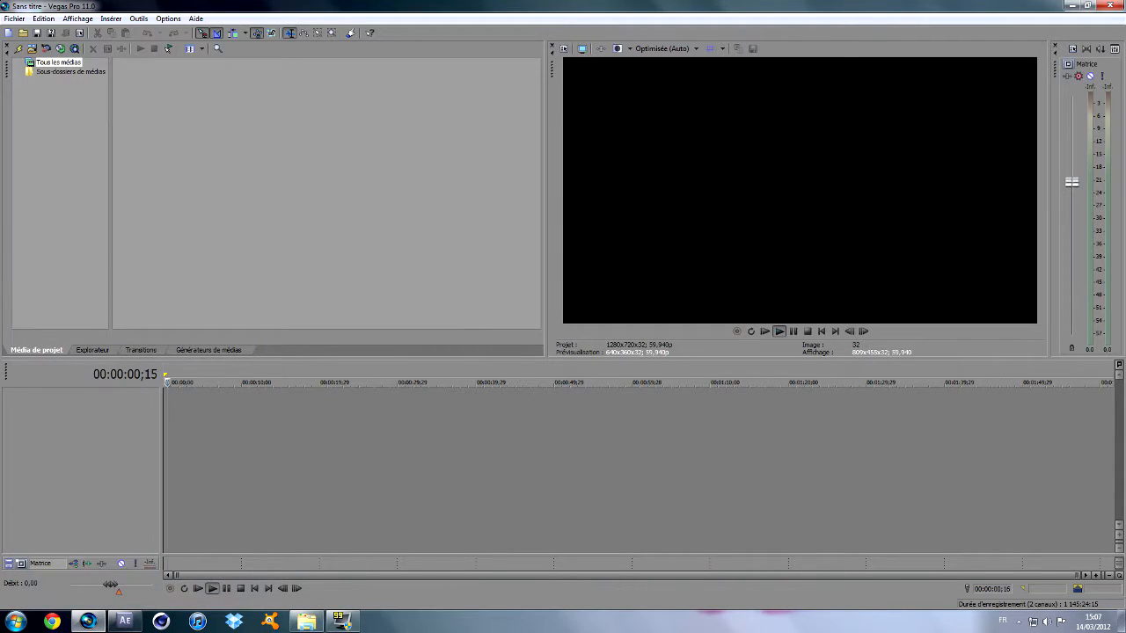
{"action": "key", "text": "space"}
{"action": "key", "text": "space"}
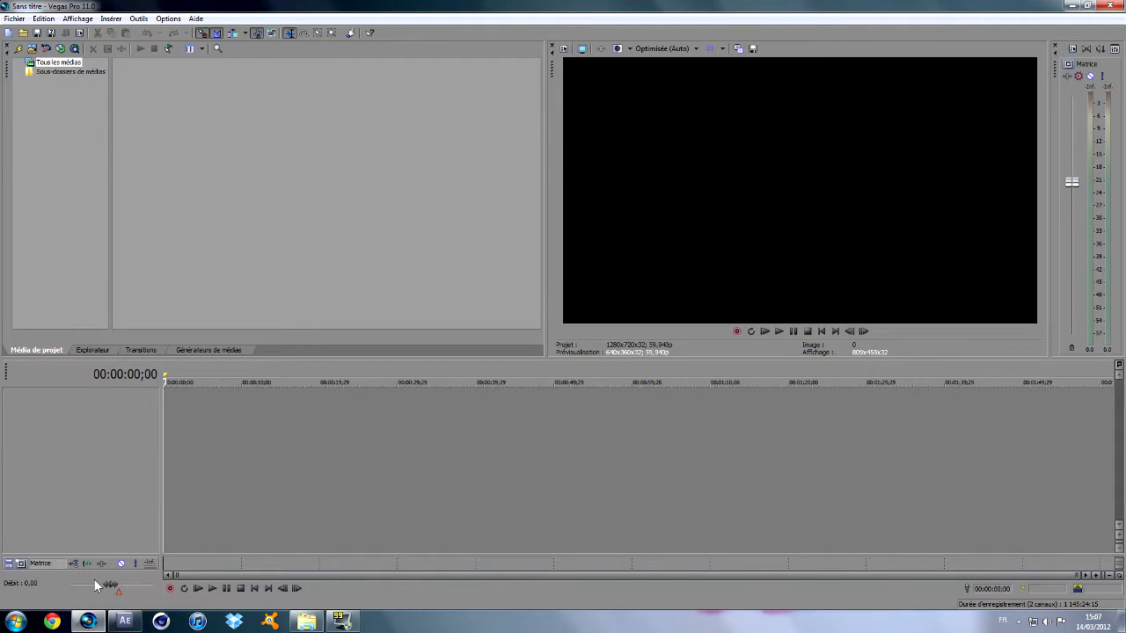
{"action": "mouse_move", "coordinate": [104, 623]}
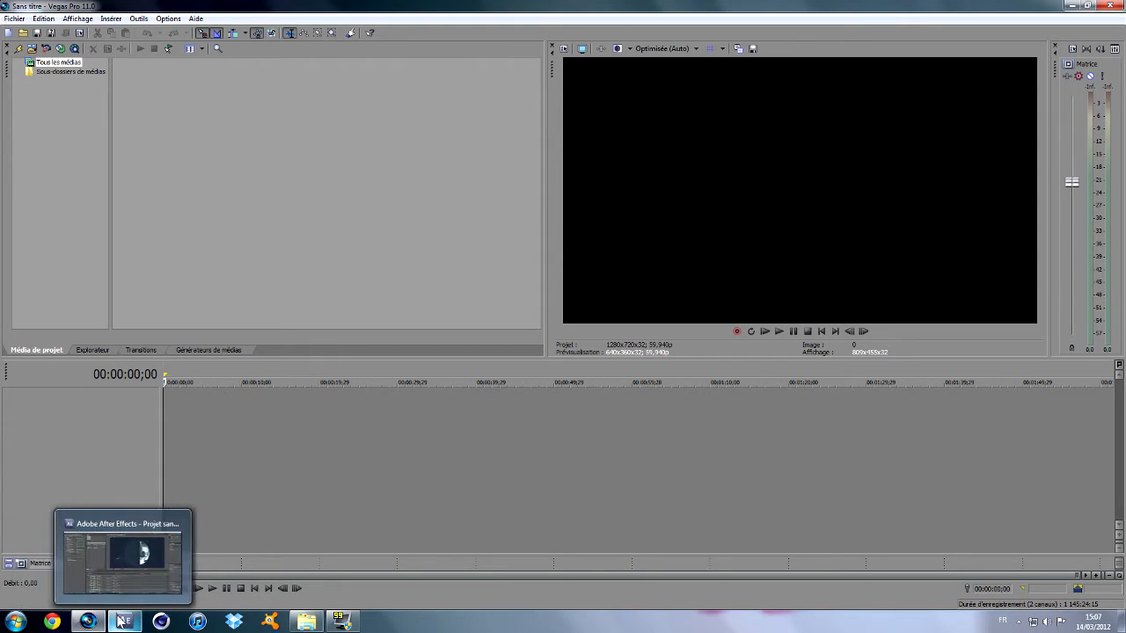
Switch to After Effects and show the timeline of the Acid Mymy-Triple wallbang cc composition.
{"action": "left_click", "coordinate": [120, 622]}
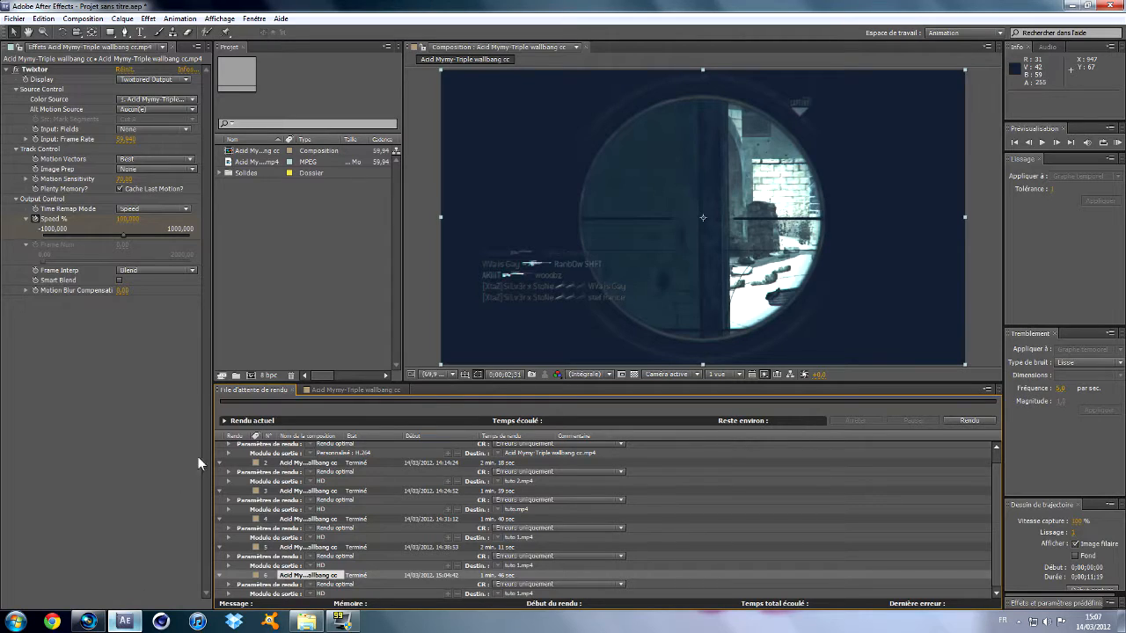
{"action": "left_click", "coordinate": [310, 389]}
{"action": "left_click", "coordinate": [260, 434]}
{"action": "left_click", "coordinate": [260, 433]}
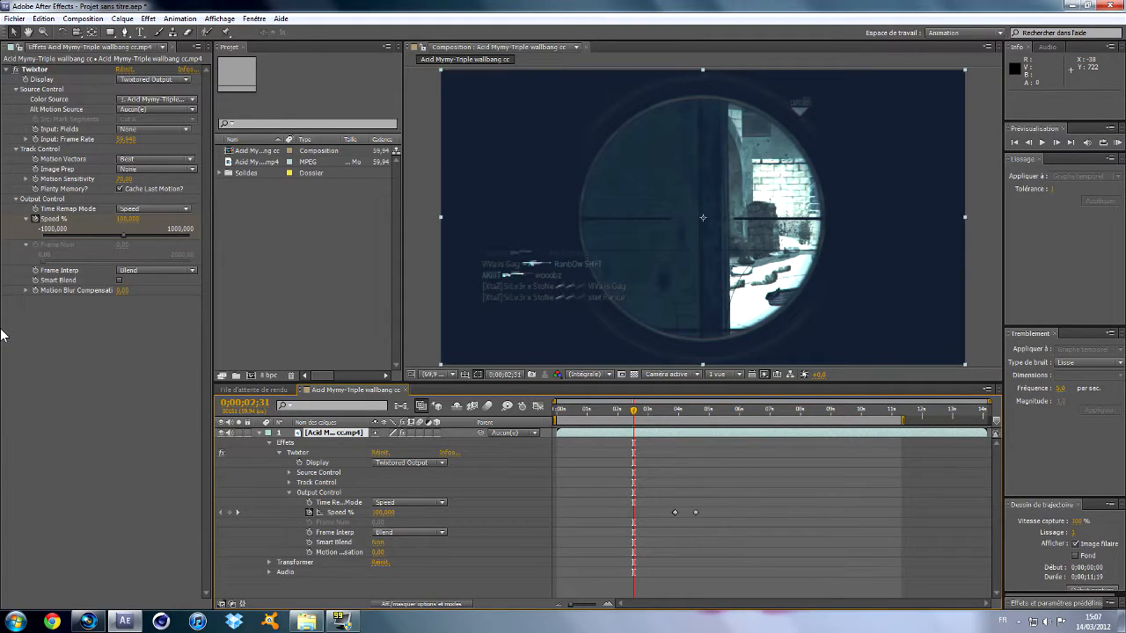
{"action": "left_click", "coordinate": [102, 623]}
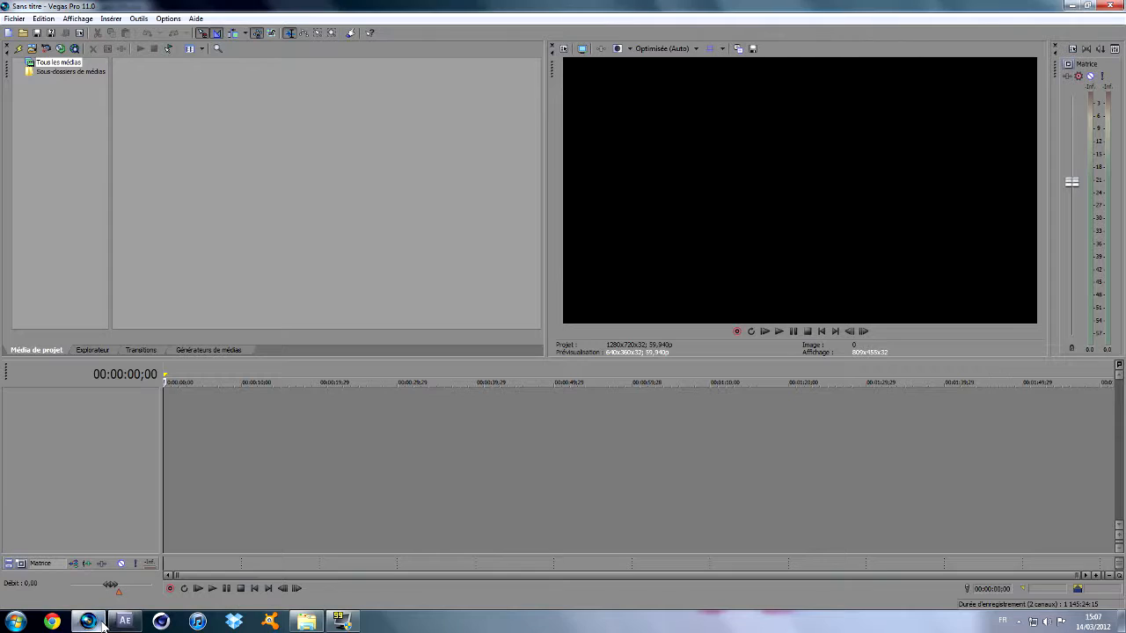
{"action": "left_click", "coordinate": [102, 623]}
{"action": "left_click", "coordinate": [102, 623]}
{"action": "left_click", "coordinate": [118, 623]}
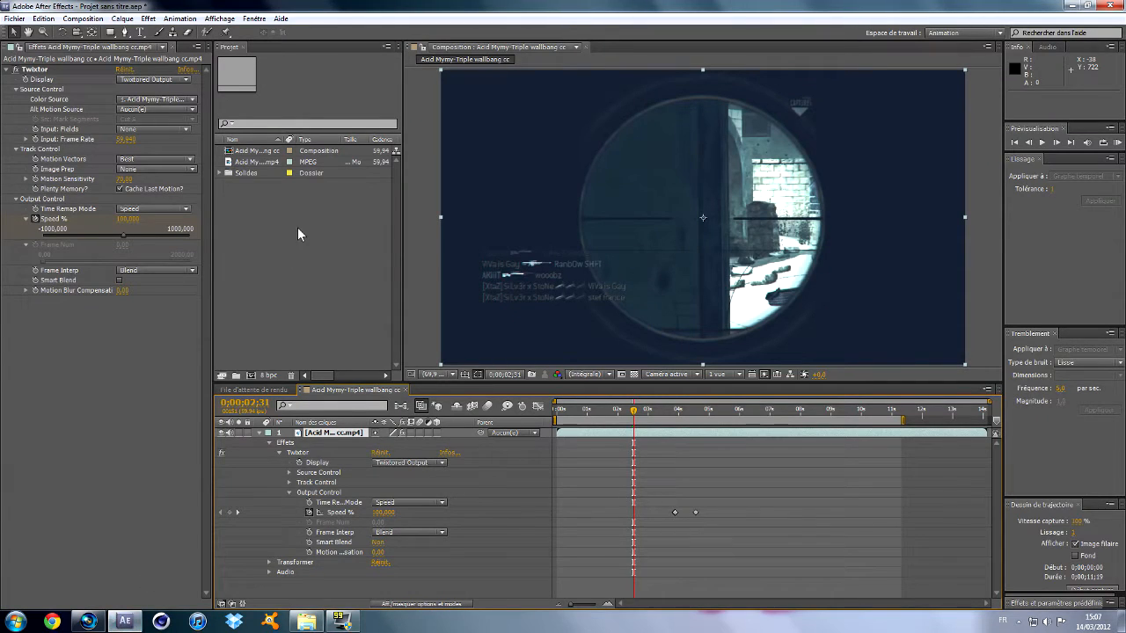
{"action": "left_click", "coordinate": [88, 622]}
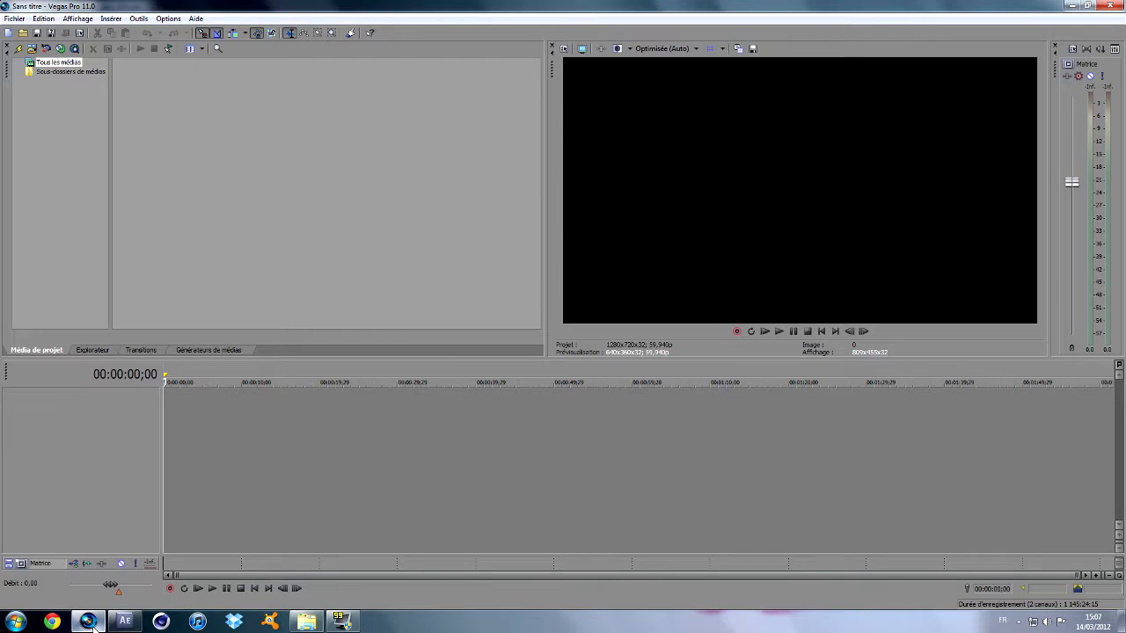
{"action": "left_click", "coordinate": [91, 623]}
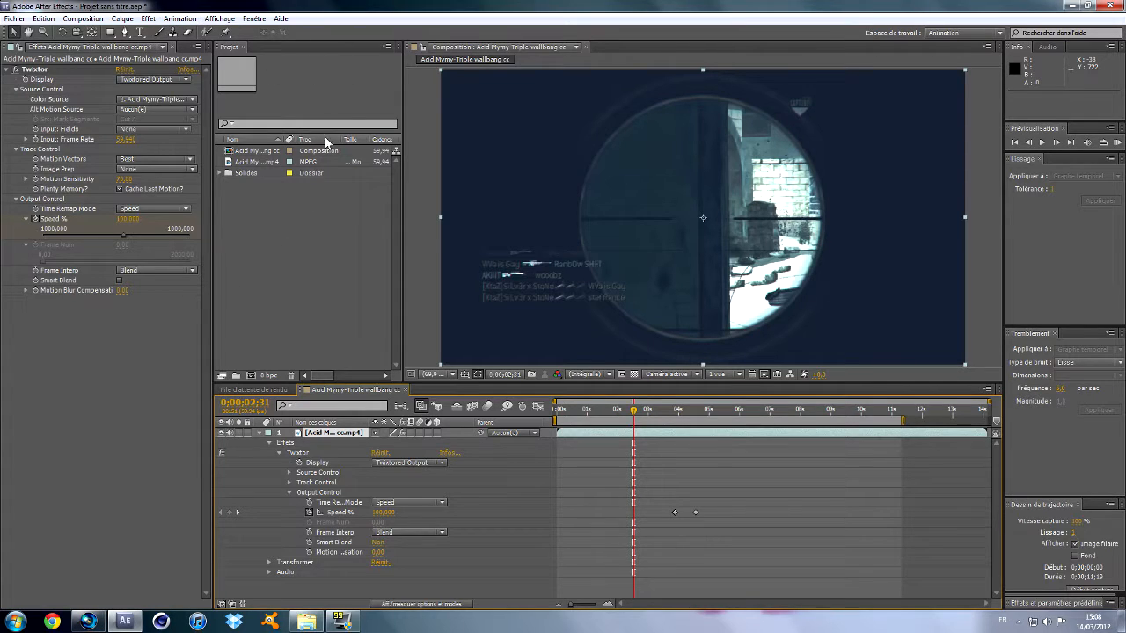
{"action": "left_click", "coordinate": [88, 622]}
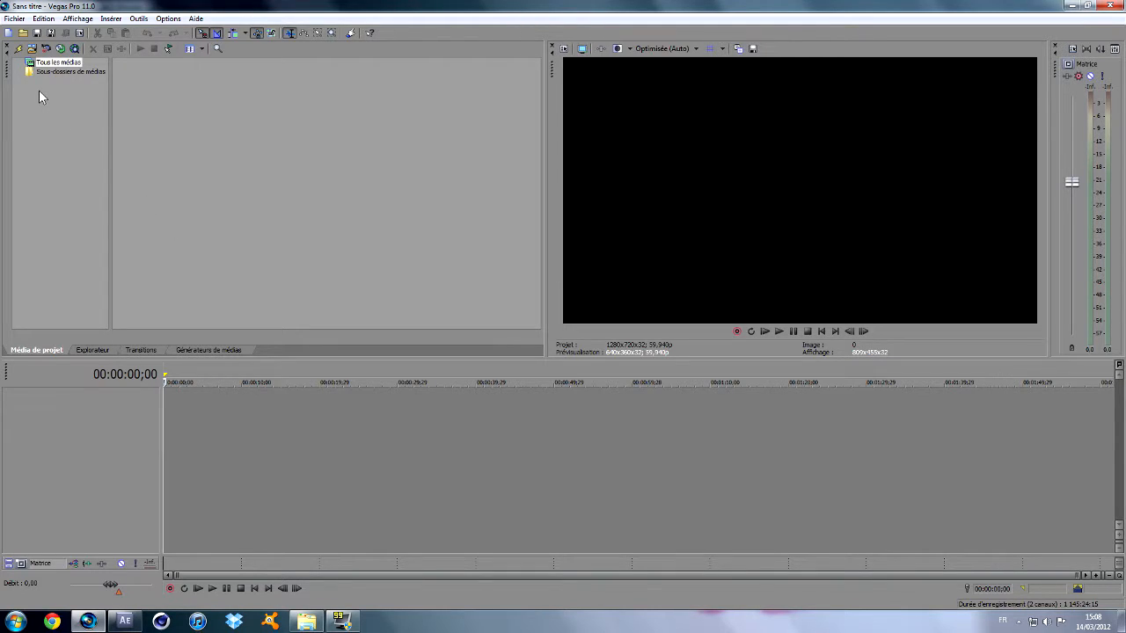
{"action": "left_click", "coordinate": [136, 349]}
{"action": "left_click", "coordinate": [102, 351]}
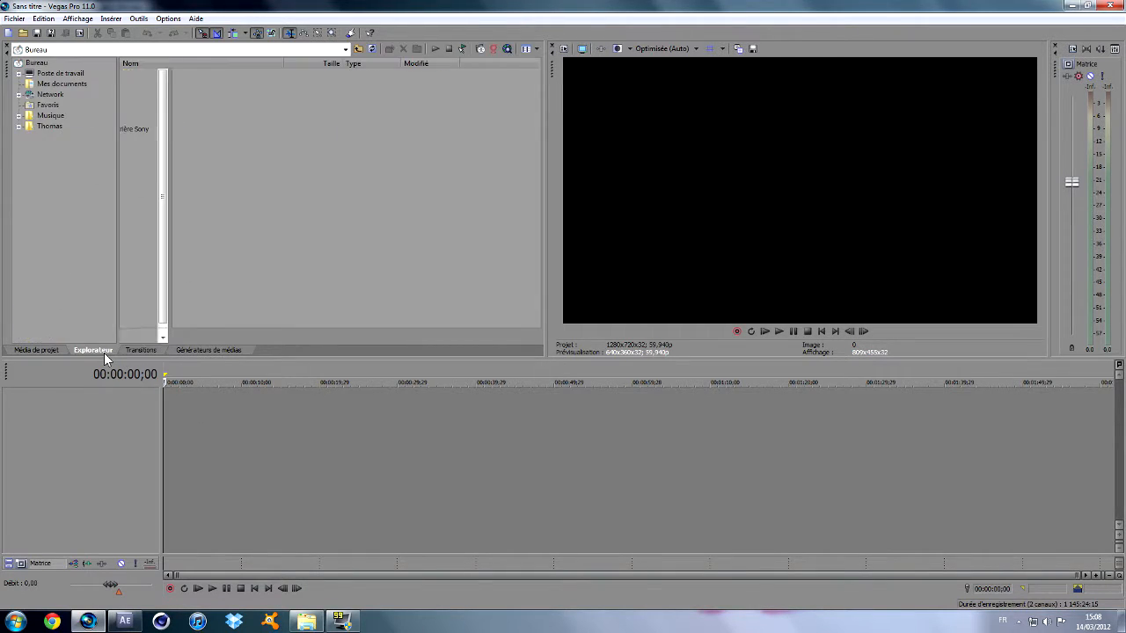
{"action": "left_click", "coordinate": [151, 350]}
{"action": "key", "text": "space"}
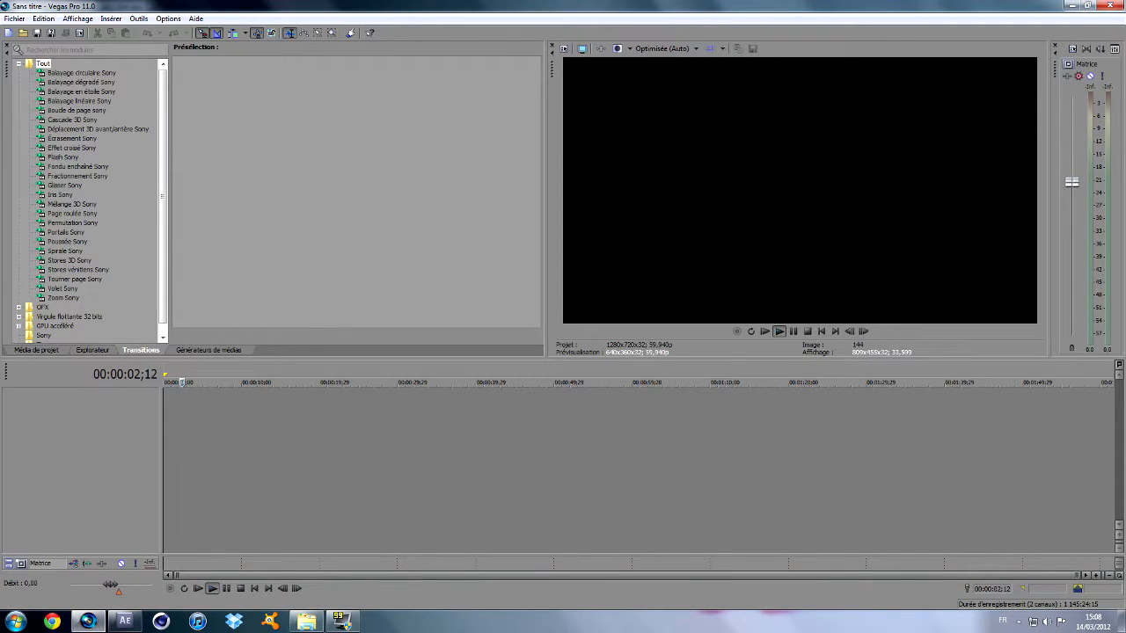
{"action": "key", "text": "space"}
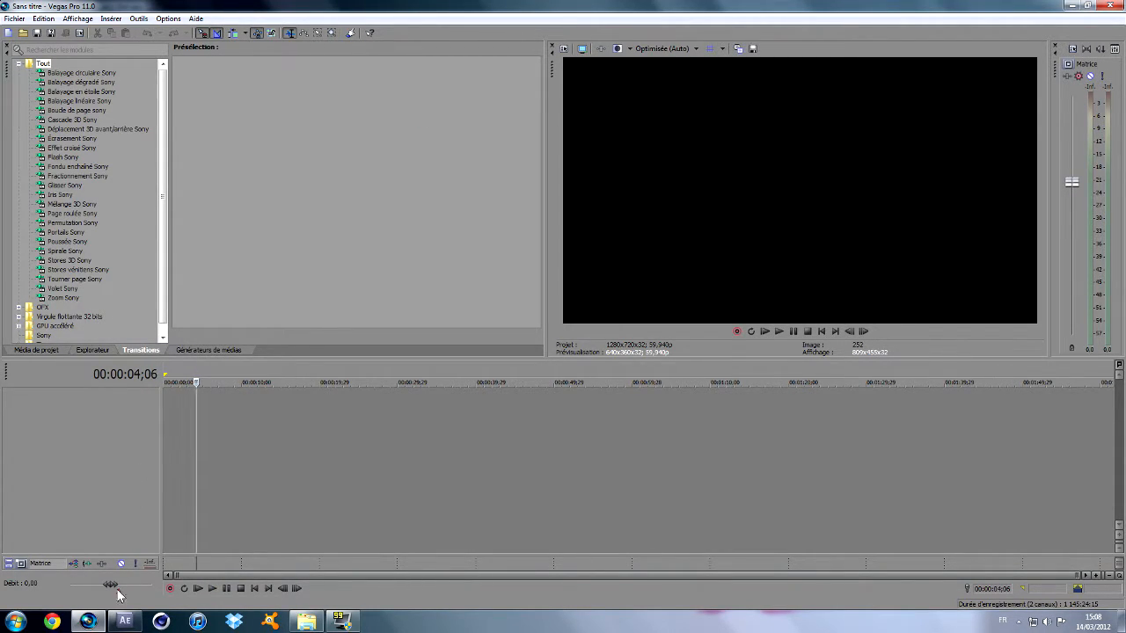
{"action": "mouse_move", "coordinate": [113, 623]}
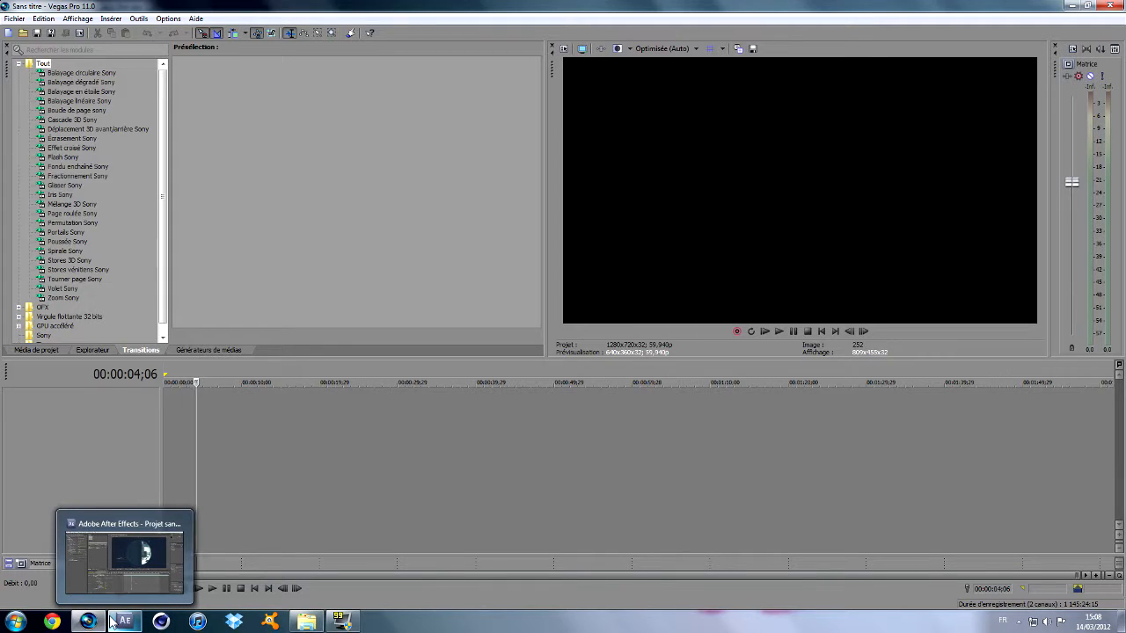
Switch to After Effects, scrub the composition around the Twixtor Speed % keyframes near four seconds, and collapse the layer's properties.
{"action": "left_click", "coordinate": [113, 622]}
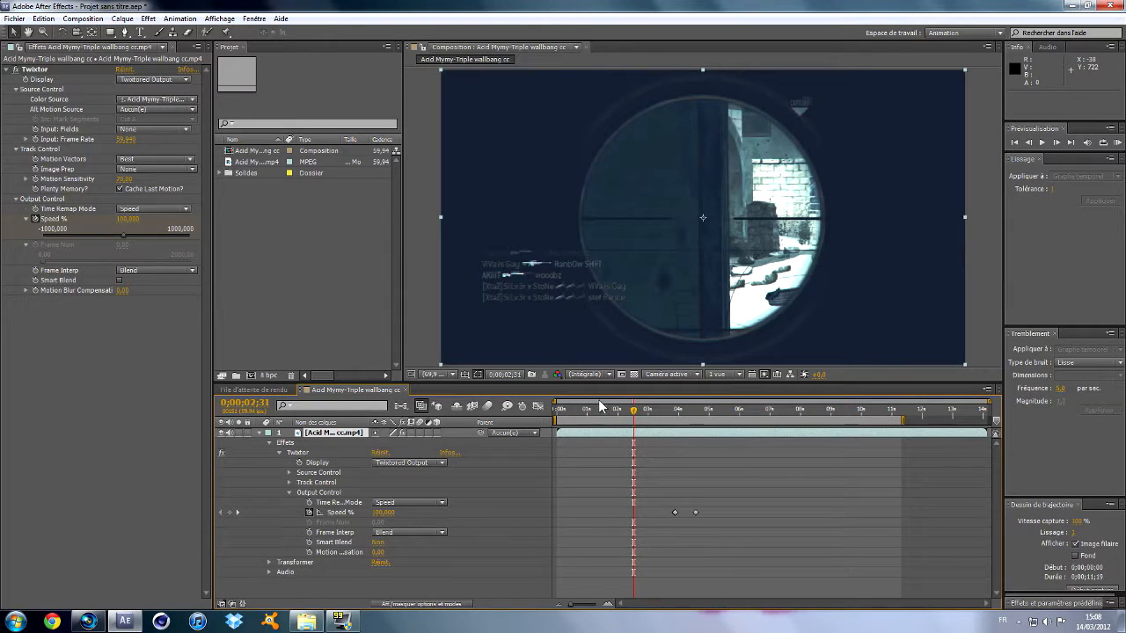
{"action": "left_click_drag", "start_coordinate": [640, 414], "coordinate": [678, 402]}
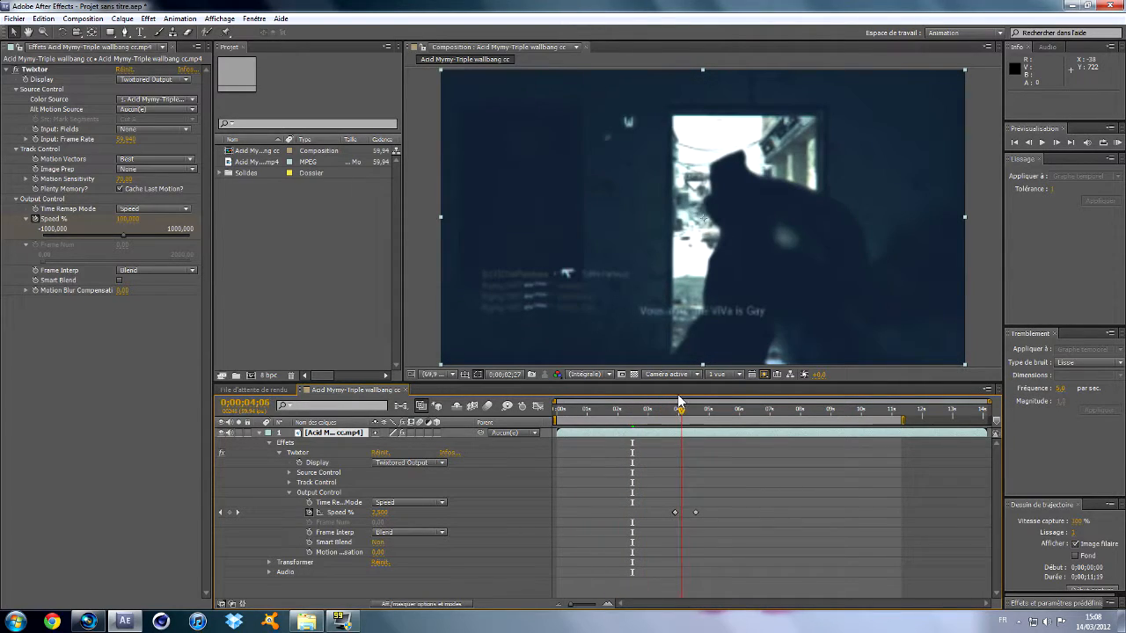
{"action": "mouse_move", "coordinate": [676, 400]}
{"action": "left_mouse_down"}
{"action": "mouse_move", "coordinate": [696, 396]}
{"action": "mouse_move", "coordinate": [674, 394]}
{"action": "mouse_move", "coordinate": [691, 382]}
{"action": "mouse_move", "coordinate": [667, 383]}
{"action": "mouse_move", "coordinate": [730, 374]}
{"action": "mouse_move", "coordinate": [677, 378]}
{"action": "left_mouse_up"}
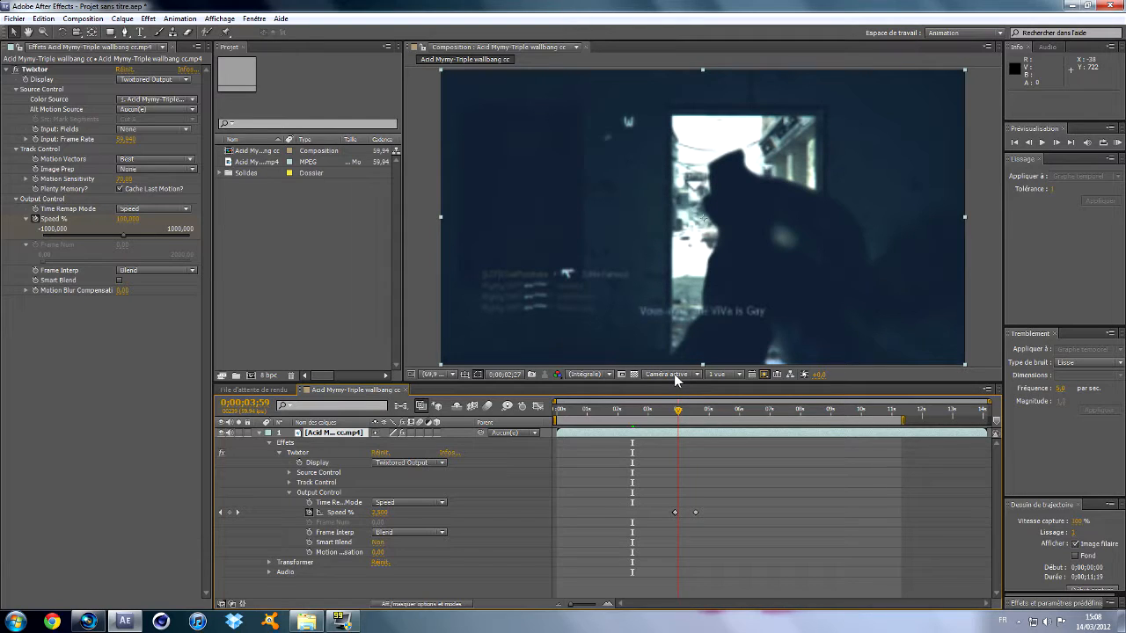
{"action": "mouse_move", "coordinate": [674, 374]}
{"action": "left_mouse_down"}
{"action": "mouse_move", "coordinate": [702, 362]}
{"action": "mouse_move", "coordinate": [689, 363]}
{"action": "left_mouse_up"}
{"action": "left_click", "coordinate": [259, 433]}
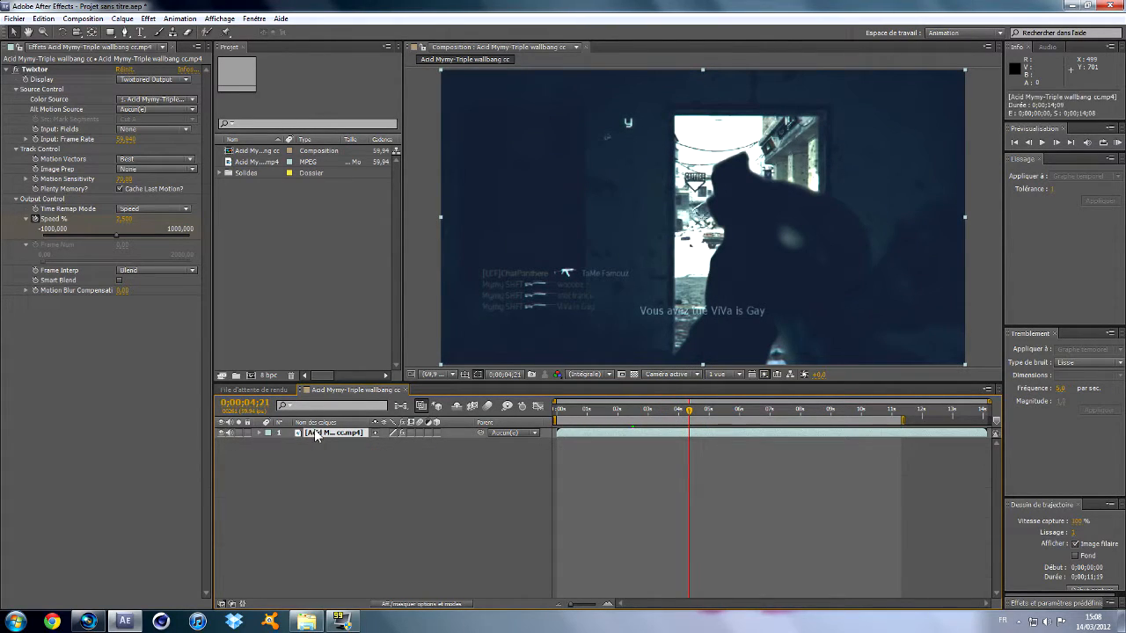
Switch to Vegas Pro and open the video tuto 1 from the Maftuto folder onto the timeline.
{"action": "left_click", "coordinate": [87, 623]}
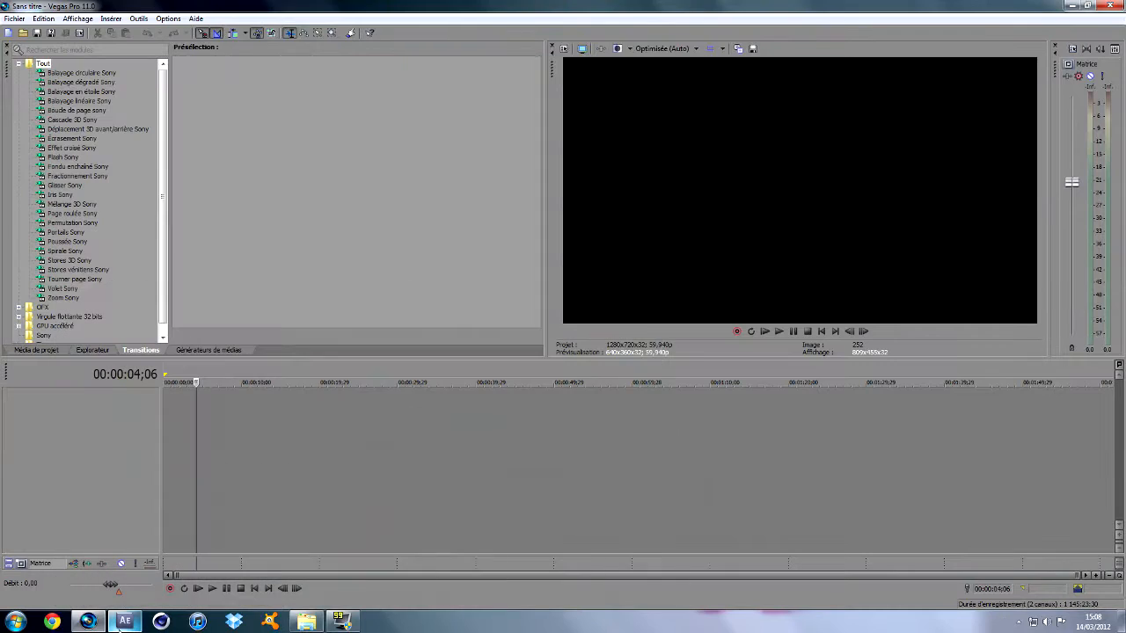
{"action": "left_click", "coordinate": [185, 383]}
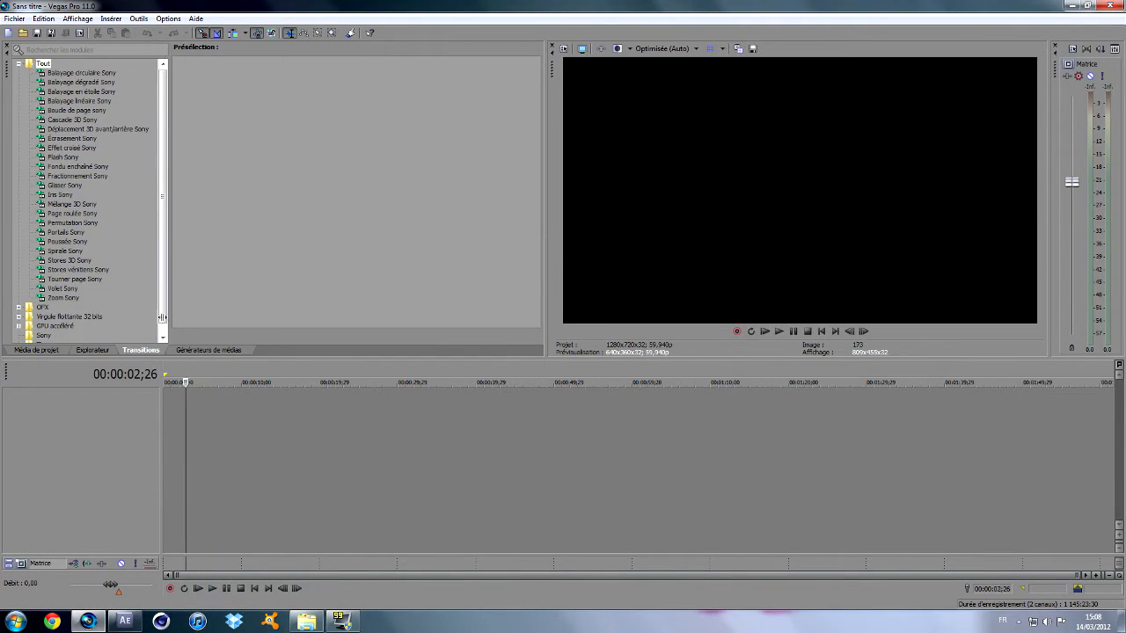
{"action": "left_click", "coordinate": [23, 33]}
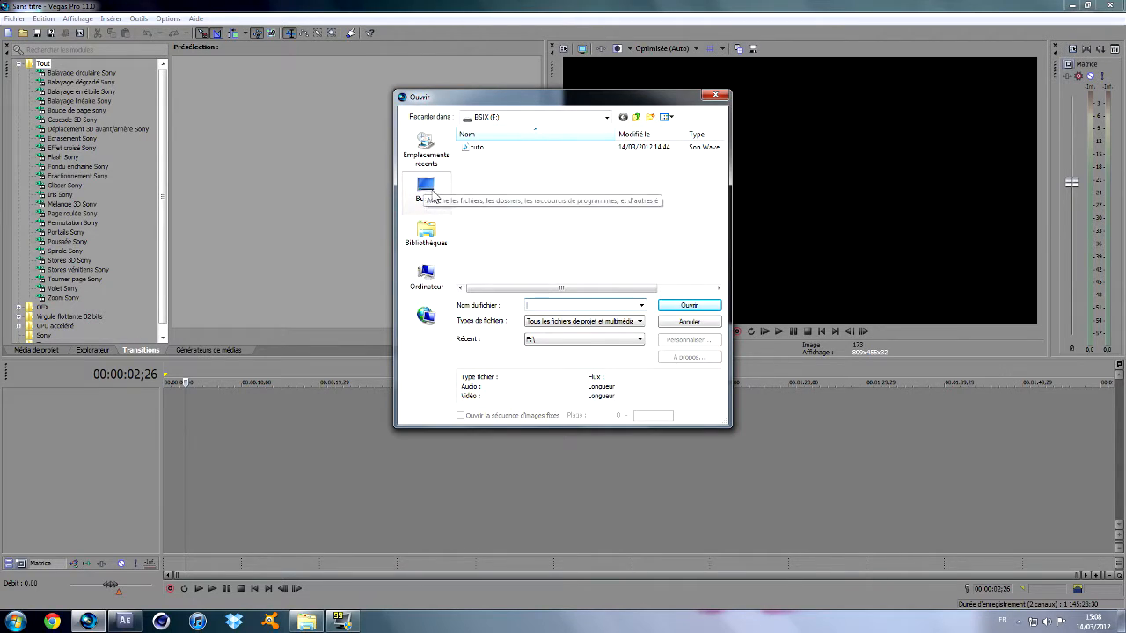
{"action": "left_click", "coordinate": [436, 188]}
{"action": "double_click", "coordinate": [520, 234]}
{"action": "double_click", "coordinate": [507, 184]}
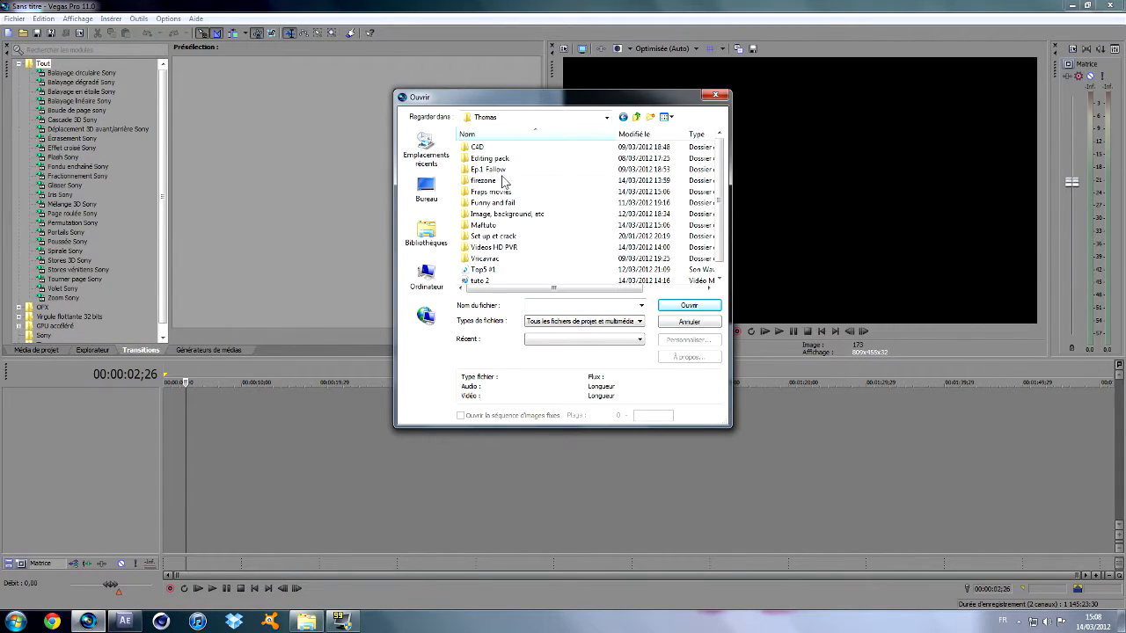
{"action": "double_click", "coordinate": [503, 227]}
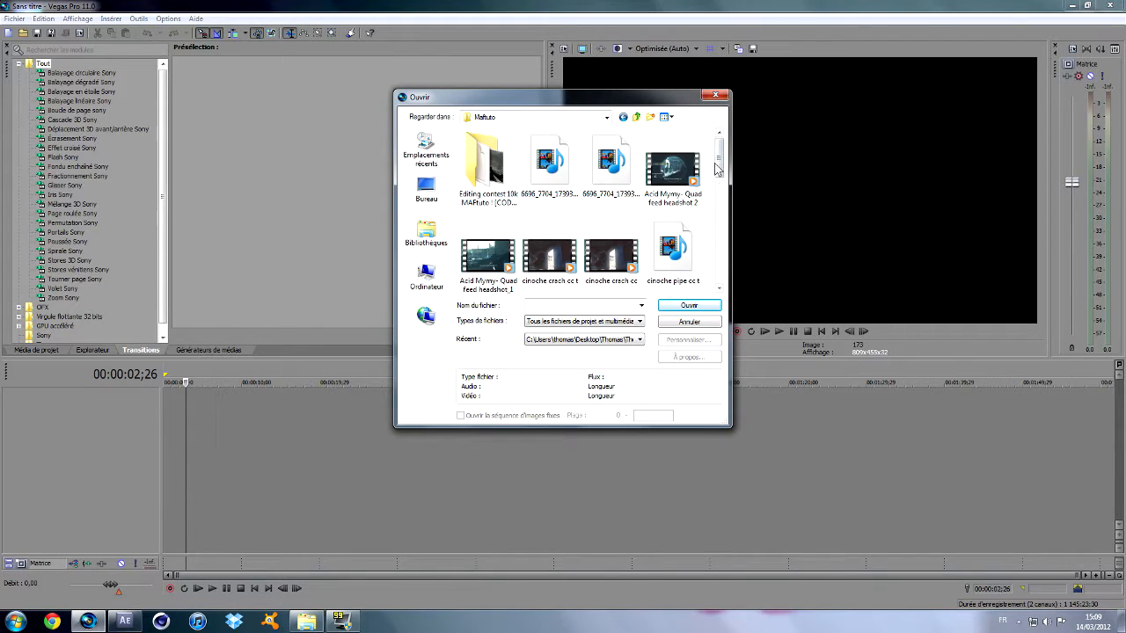
{"action": "left_click_drag", "start_coordinate": [721, 154], "coordinate": [717, 327]}
{"action": "left_click_drag", "start_coordinate": [717, 167], "coordinate": [709, 275]}
{"action": "left_click", "coordinate": [560, 266]}
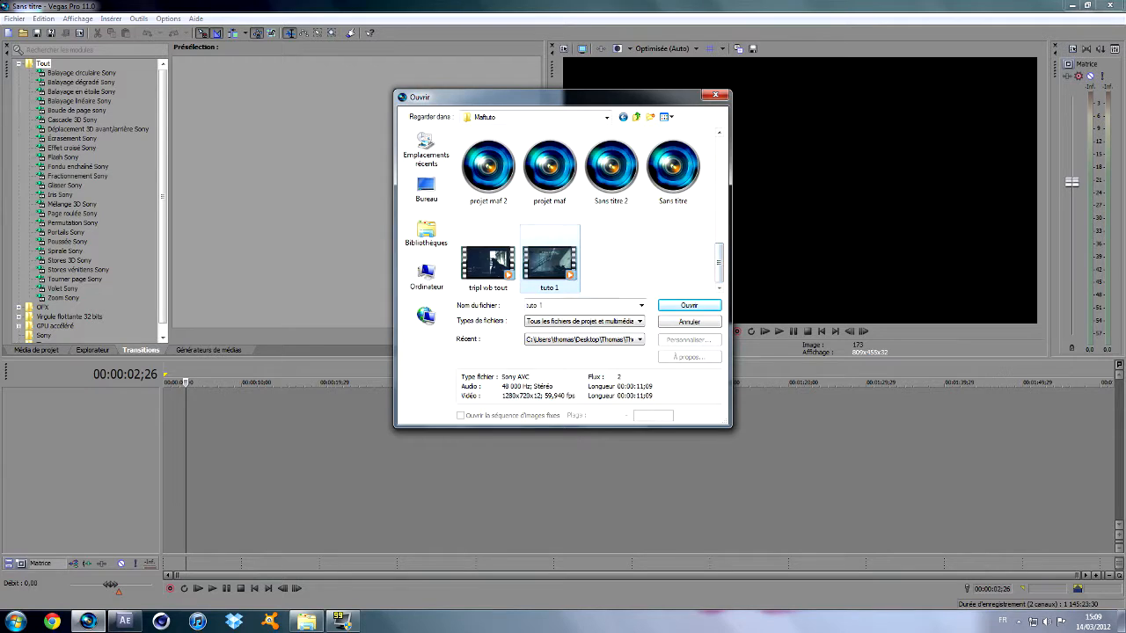
{"action": "left_click", "coordinate": [674, 313]}
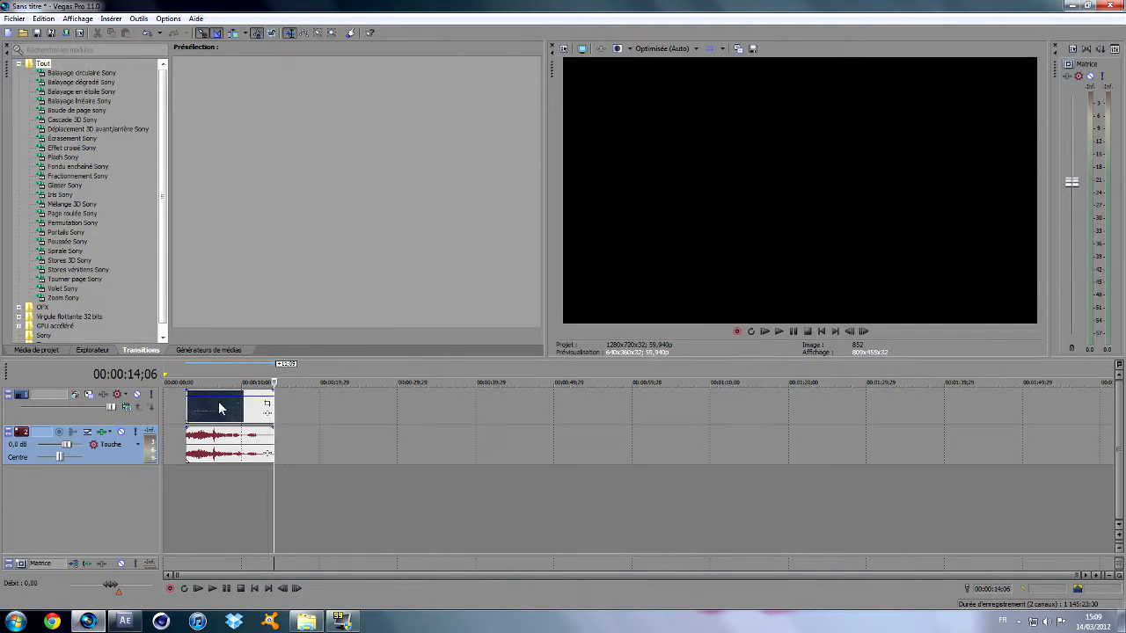
Move the imported clip to the start of the timeline and delete its audio event.
{"action": "left_click_drag", "start_coordinate": [220, 406], "coordinate": [192, 423]}
{"action": "left_click", "coordinate": [181, 436]}
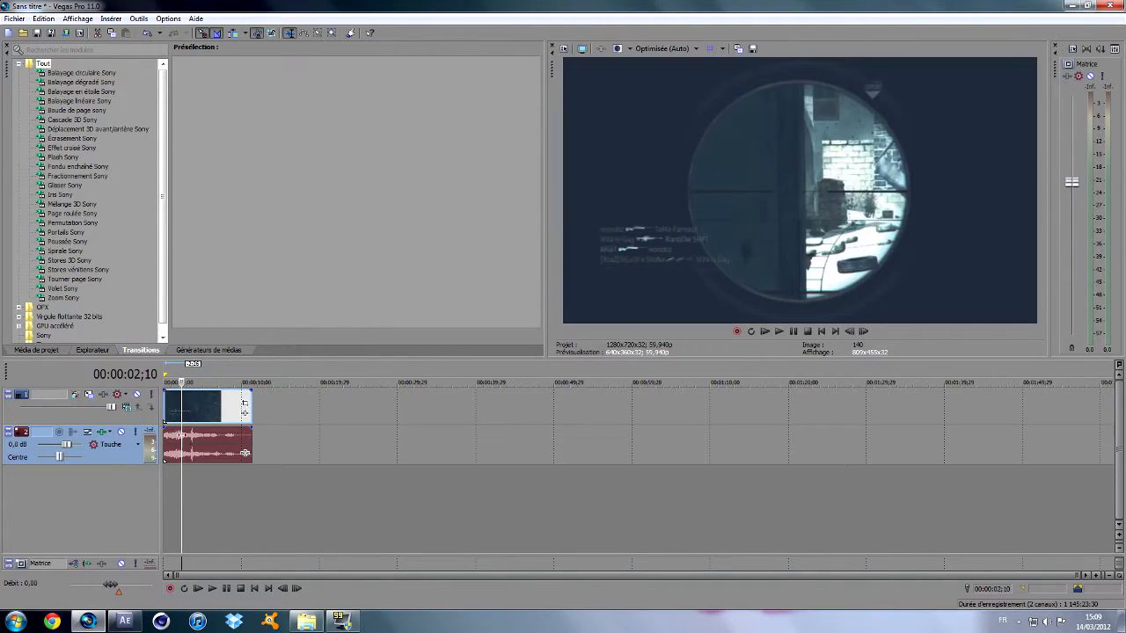
{"action": "key", "text": "Delete"}
Play the video clip through the slow-motion section and split it at 00:00:04;13.
{"action": "key", "text": "space"}
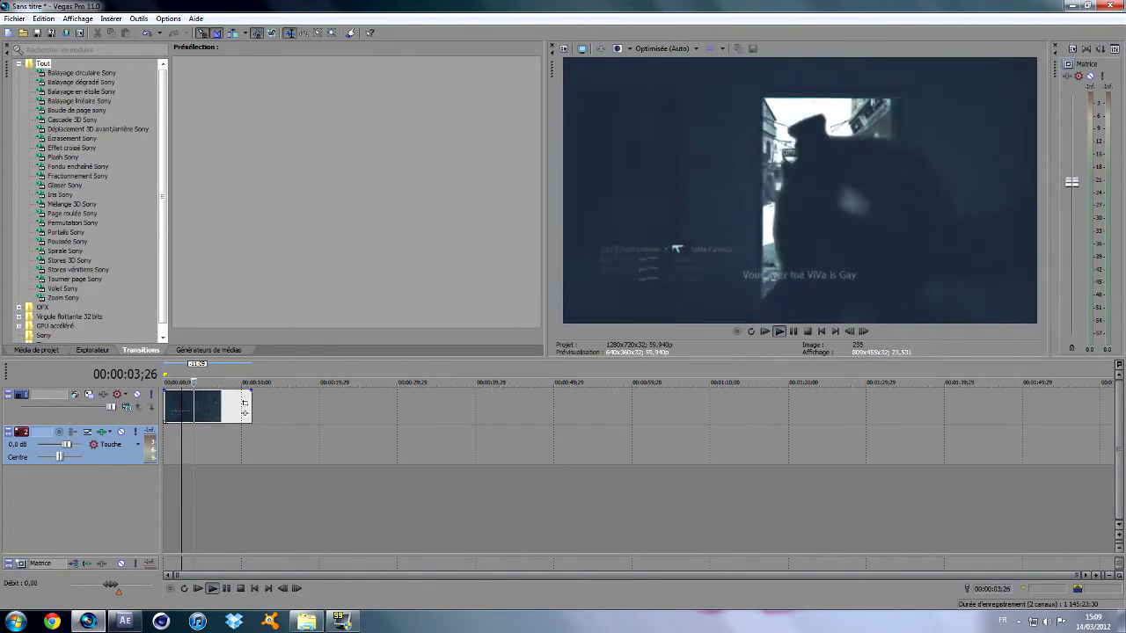
{"action": "left_click", "coordinate": [196, 405]}
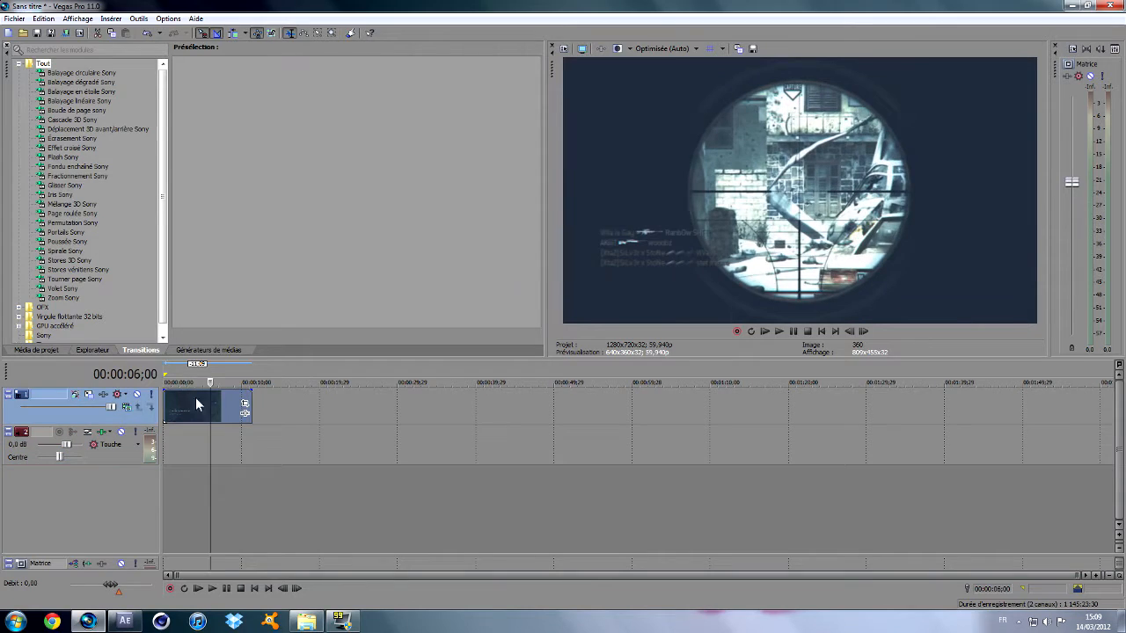
{"action": "key", "text": "space"}
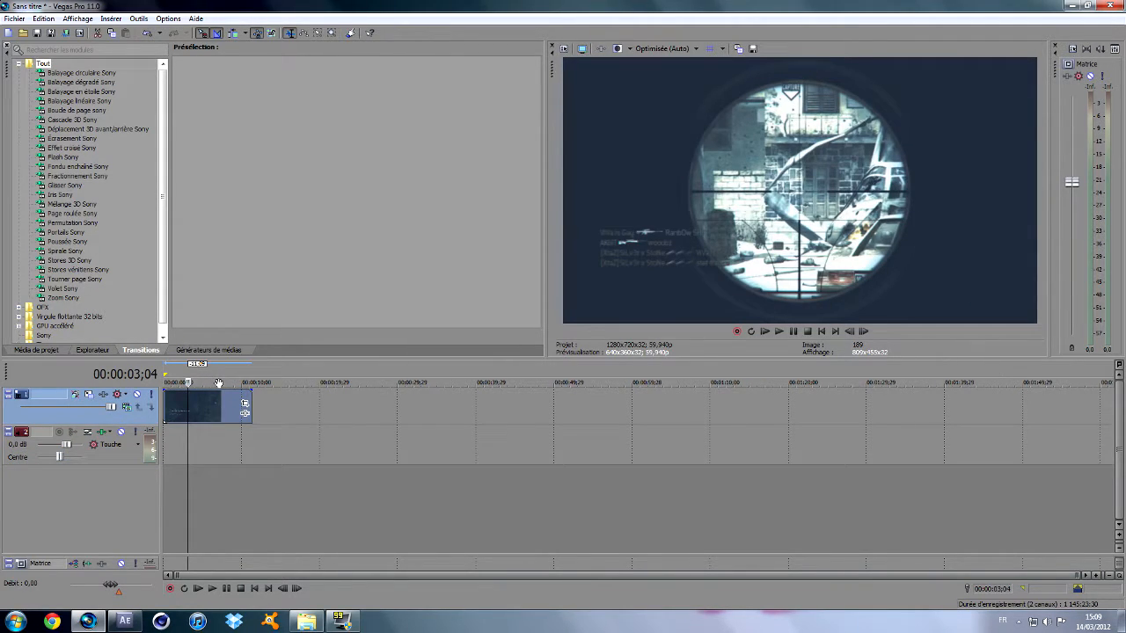
{"action": "key", "text": "space"}
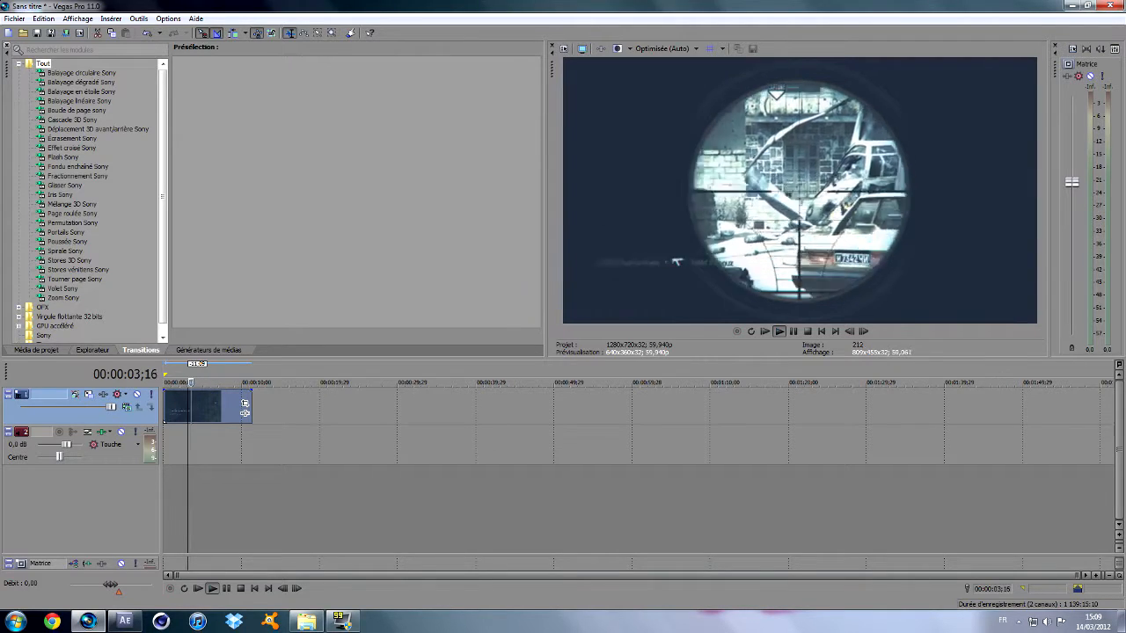
{"action": "key", "text": "Return"}
{"action": "key", "text": "s"}
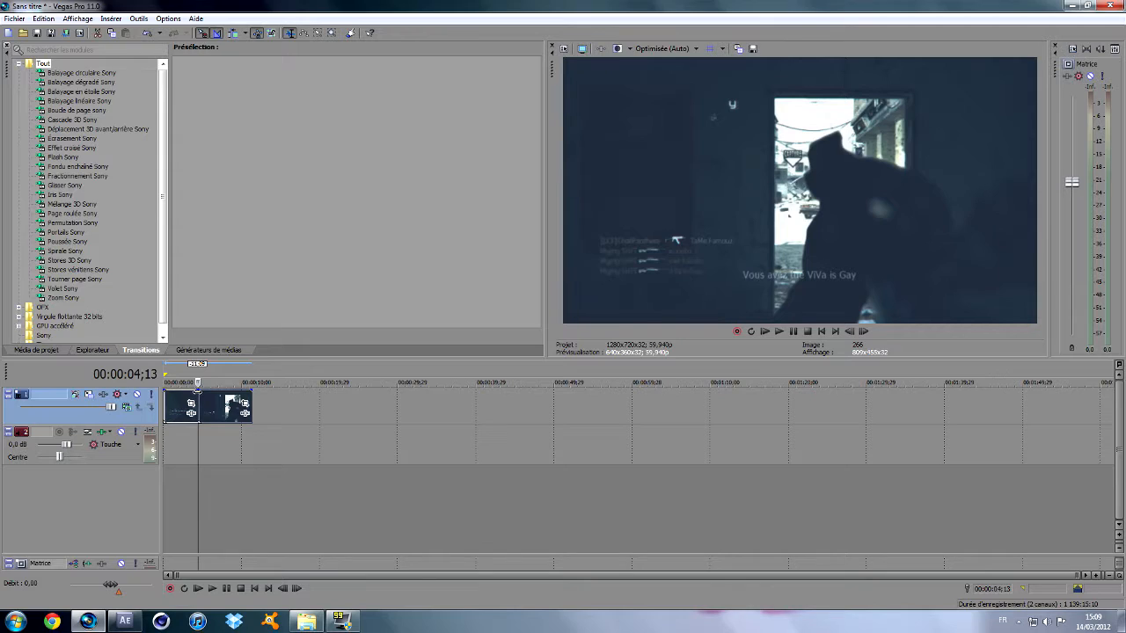
Shorten the first piece to about 2.5 seconds and shift the second piece to start at about 4 seconds, leaving a gap.
{"action": "left_click_drag", "start_coordinate": [227, 408], "coordinate": [183, 396]}
{"action": "left_click", "coordinate": [176, 385]}
{"action": "key", "text": "space"}
{"action": "key", "text": "space"}
{"action": "left_click_drag", "start_coordinate": [234, 404], "coordinate": [205, 403]}
{"action": "key", "text": "space"}
Split the second piece at 00:00:07;24 and move the remainder to about 10 seconds, extending its end to about 00:00:22;21.
{"action": "left_click", "coordinate": [195, 382]}
{"action": "left_click", "coordinate": [224, 381]}
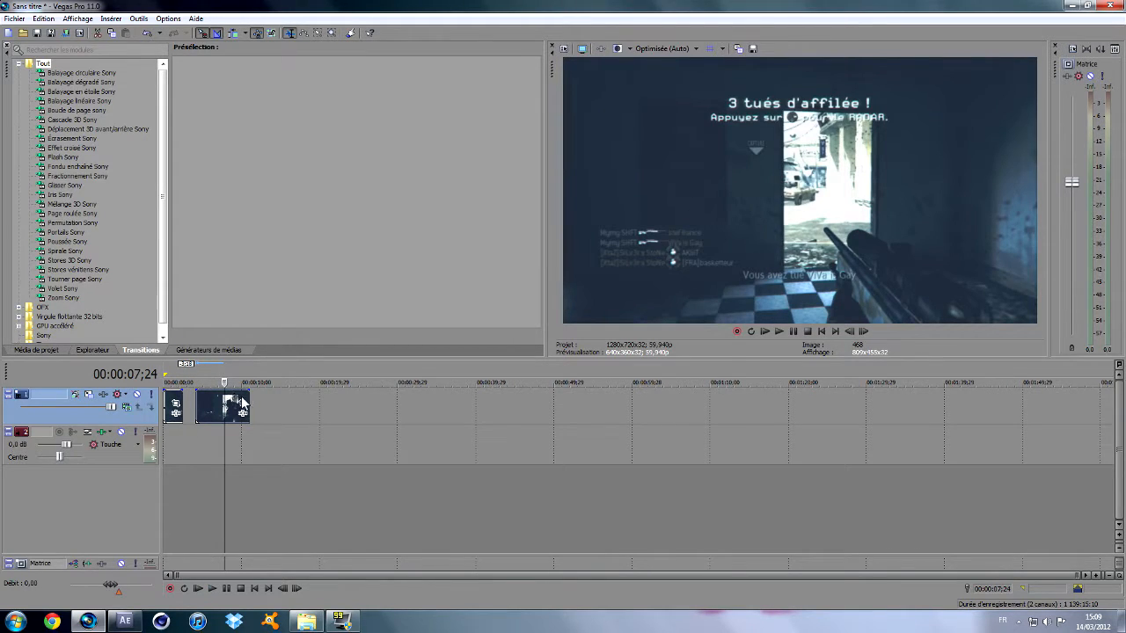
{"action": "key", "text": "s"}
{"action": "left_click_drag", "start_coordinate": [236, 407], "coordinate": [372, 399]}
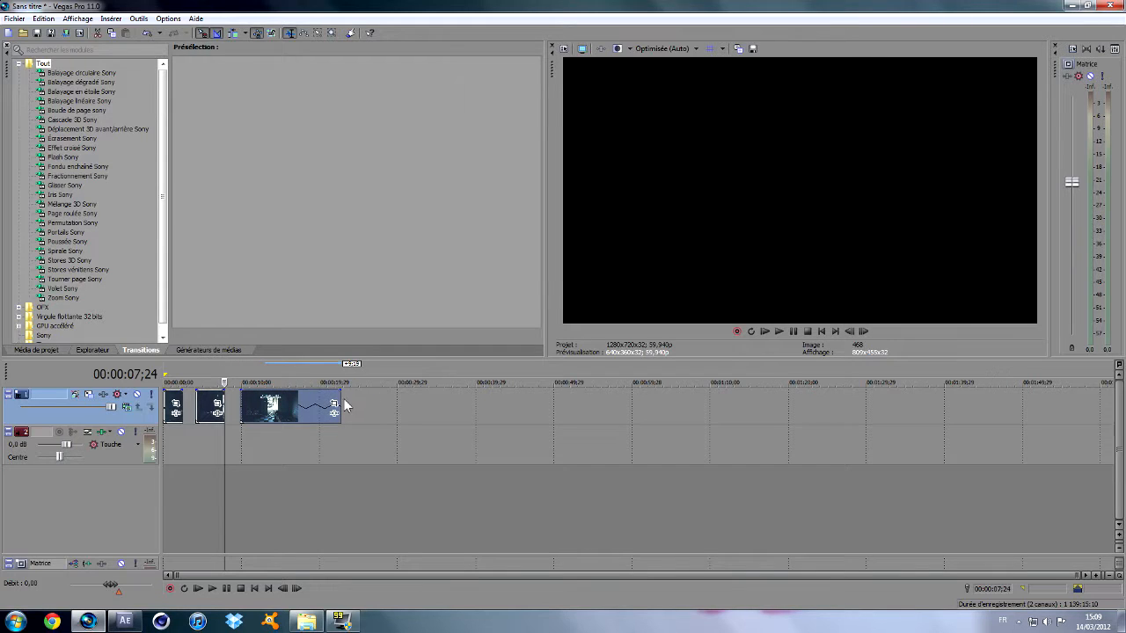
Open the pan/crop settings of the last piece on the video track and close them again.
{"action": "left_click", "coordinate": [333, 404]}
{"action": "left_click_drag", "start_coordinate": [278, 217], "coordinate": [362, 264]}
{"action": "left_click", "coordinate": [854, 139]}
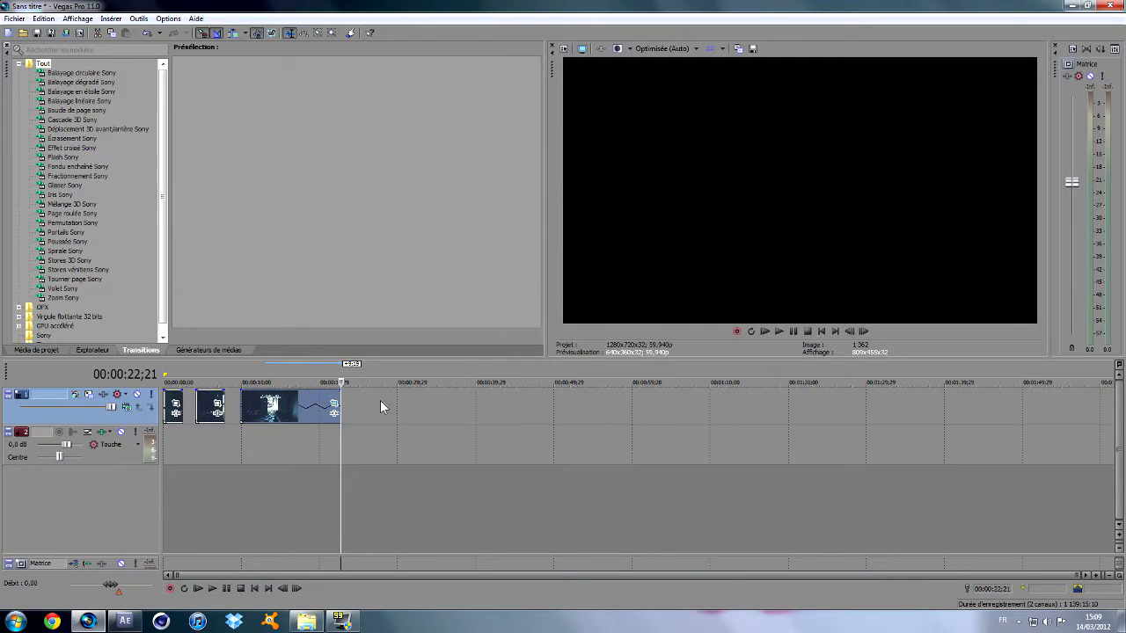
Add the Couleurs diffusées Sony effect to the last piece on the video track.
{"action": "left_click", "coordinate": [335, 409]}
{"action": "double_click", "coordinate": [330, 333]}
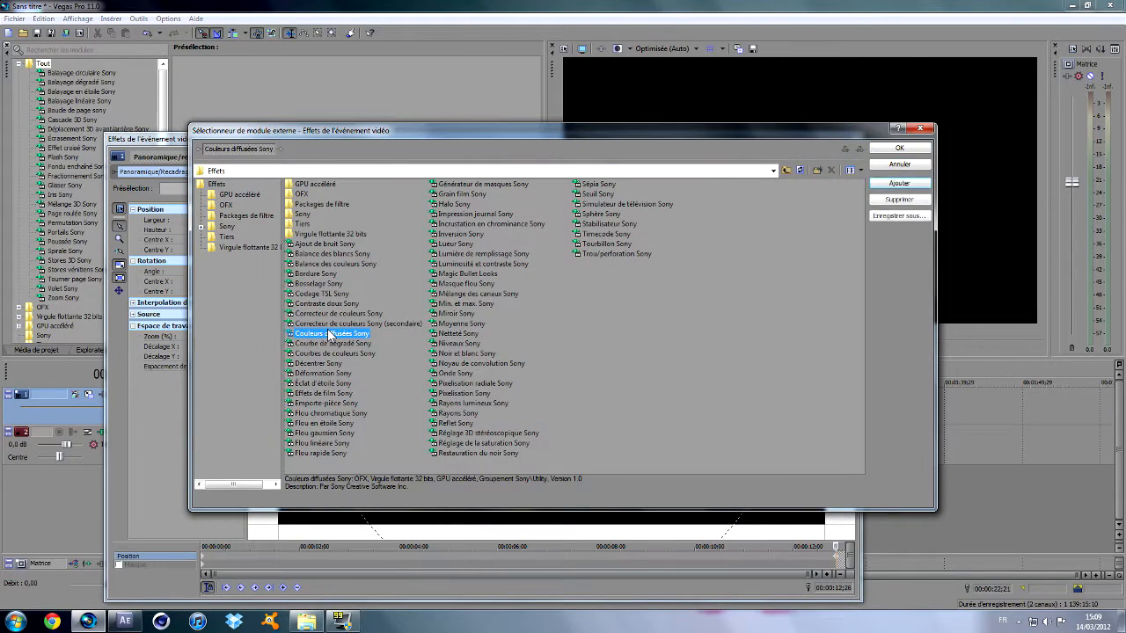
{"action": "left_click", "coordinate": [901, 148]}
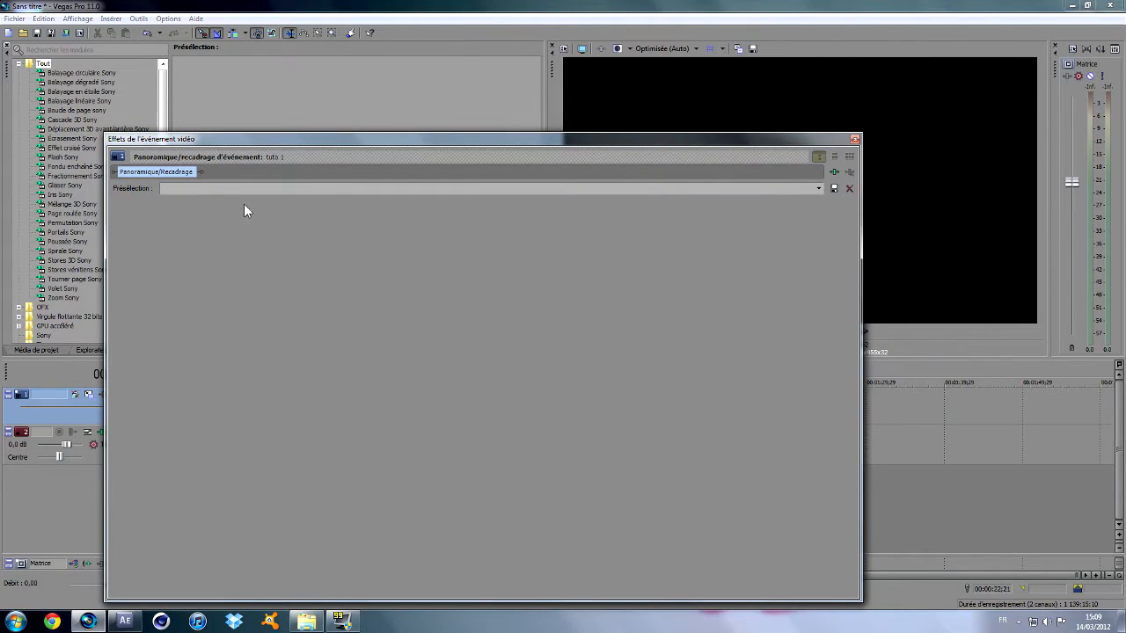
{"action": "left_click", "coordinate": [834, 174]}
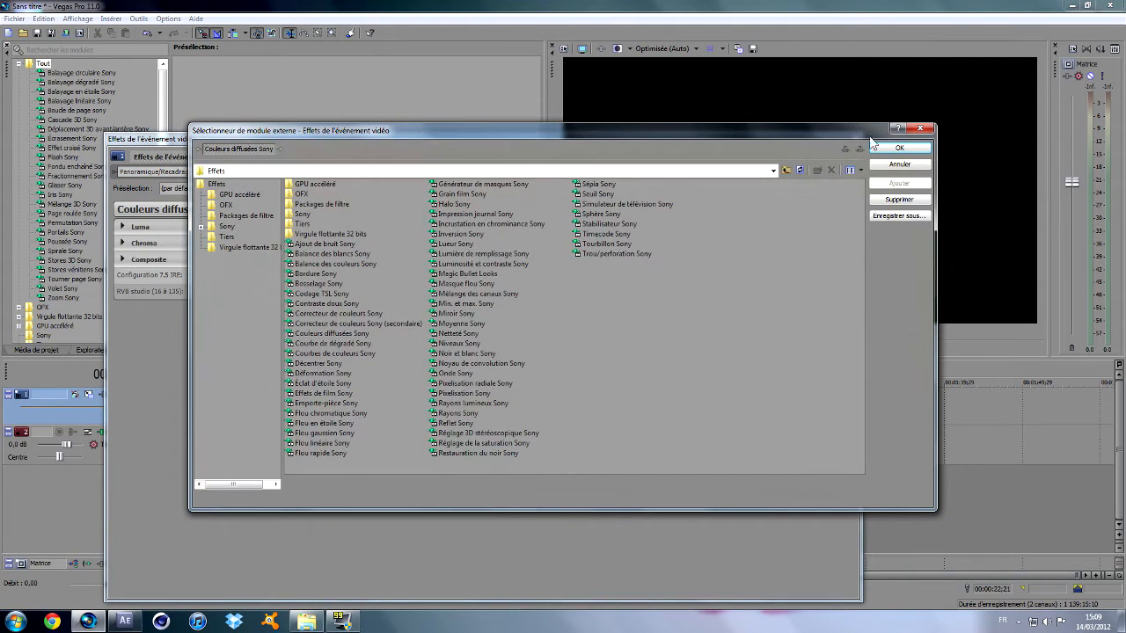
{"action": "left_click", "coordinate": [929, 130]}
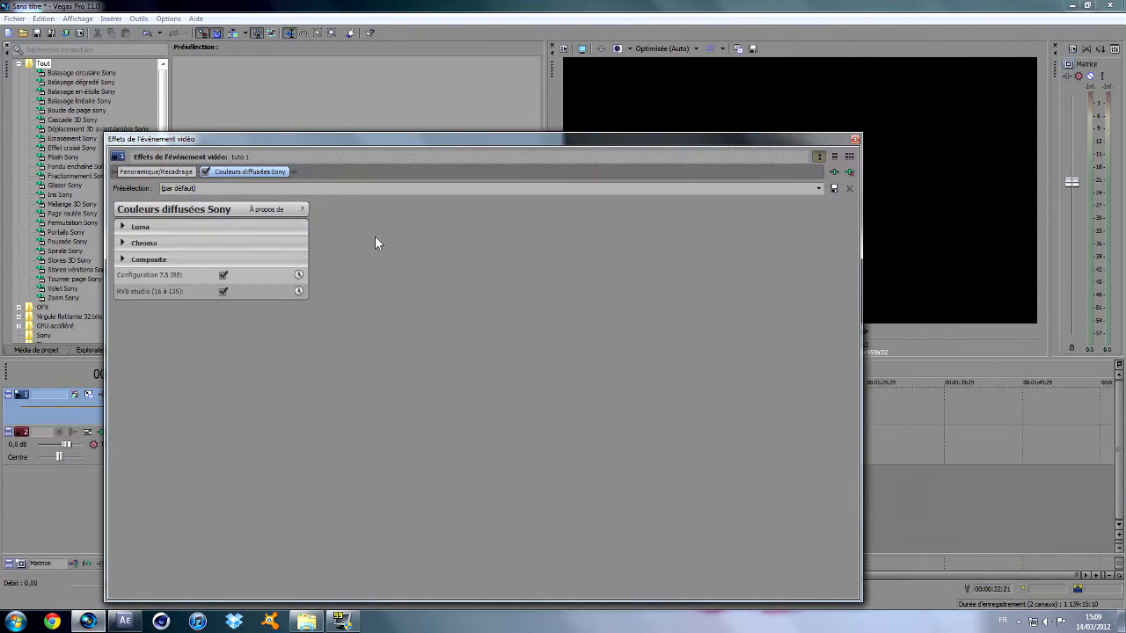
Set the effect's Chroma Lissage to 0,821, Luma Min to 38,989 and first Luma Lissage to 0,421, and close its settings.
{"action": "left_click", "coordinate": [123, 244]}
{"action": "left_click_drag", "start_coordinate": [164, 277], "coordinate": [214, 246]}
{"action": "left_click", "coordinate": [125, 229]}
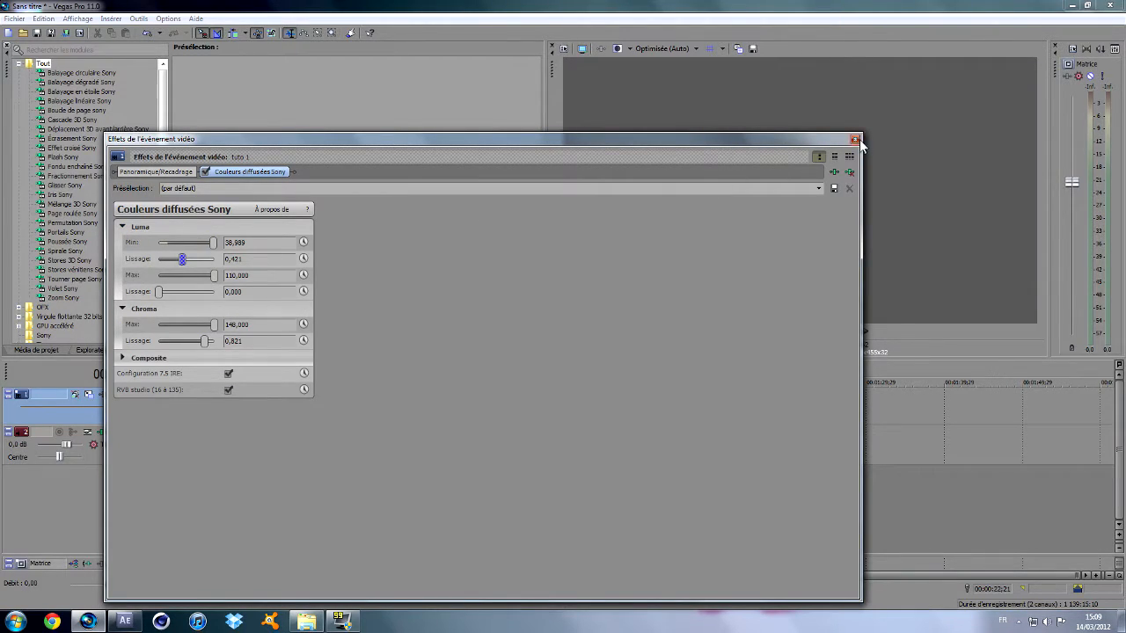
{"action": "left_click", "coordinate": [856, 139]}
Place the playhead at 00:00:17;10, set the last piece's Luma Min to 3,621 in its effect settings, and close them.
{"action": "left_click", "coordinate": [300, 405]}
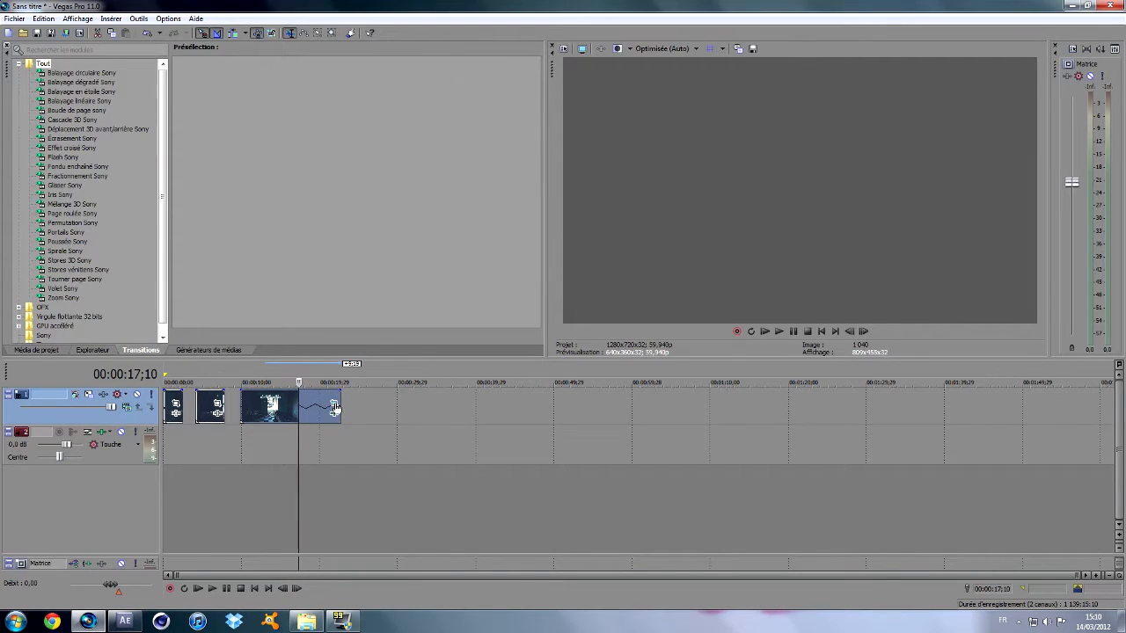
{"action": "left_click", "coordinate": [334, 405]}
{"action": "left_click_drag", "start_coordinate": [214, 245], "coordinate": [173, 253]}
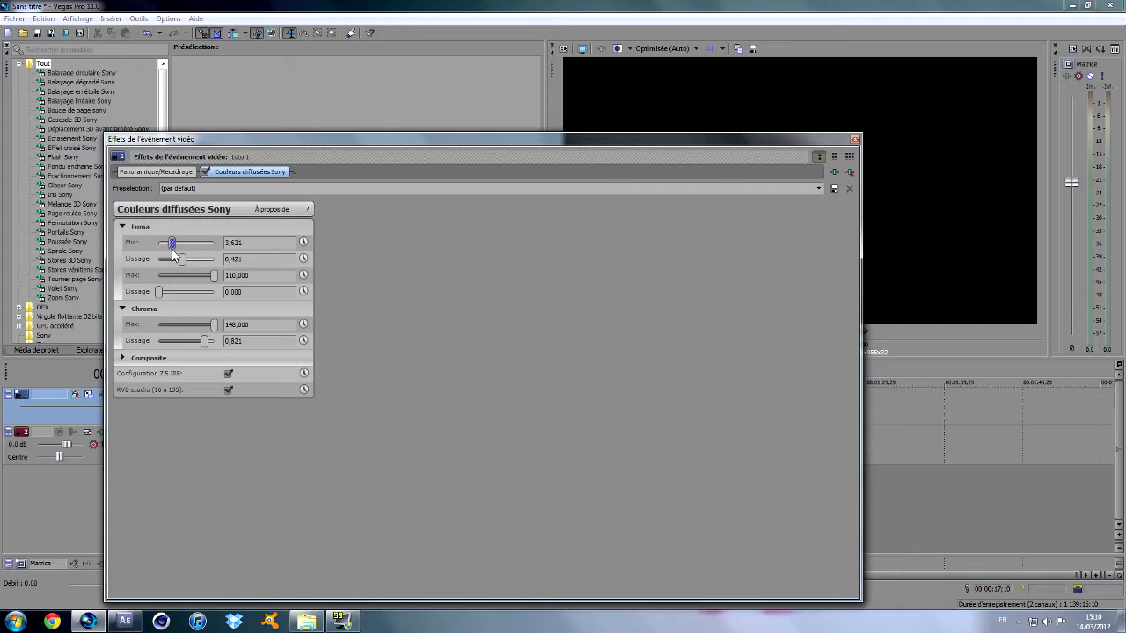
{"action": "left_click", "coordinate": [856, 139]}
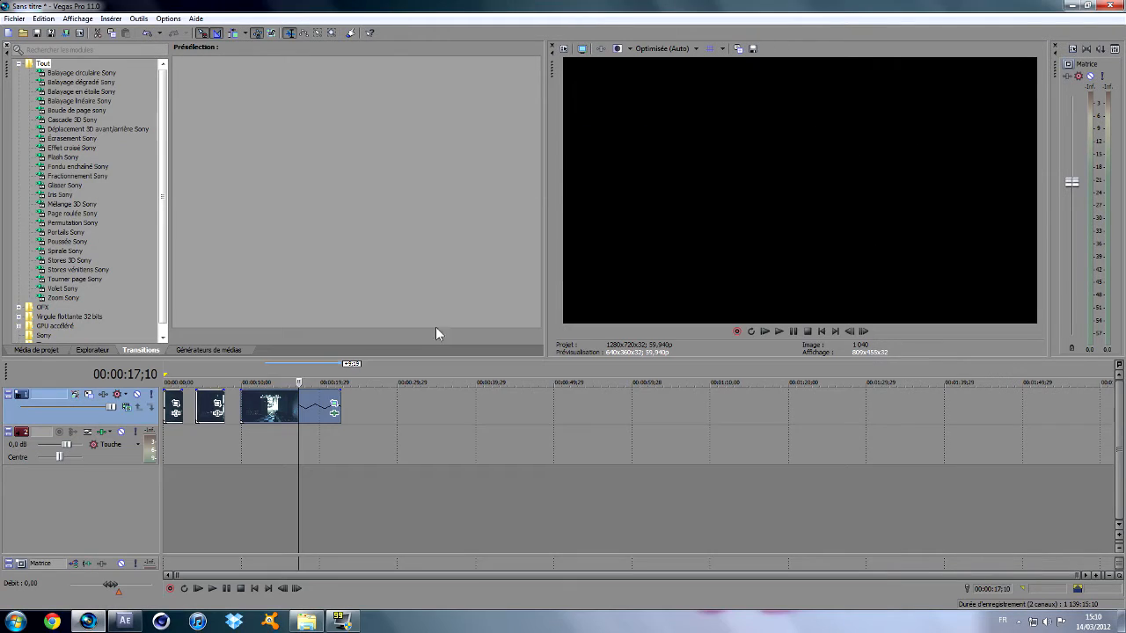
Play the last piece, split it near the end of its footage and delete the leftover part.
{"action": "left_click", "coordinate": [255, 378]}
{"action": "key", "text": "space"}
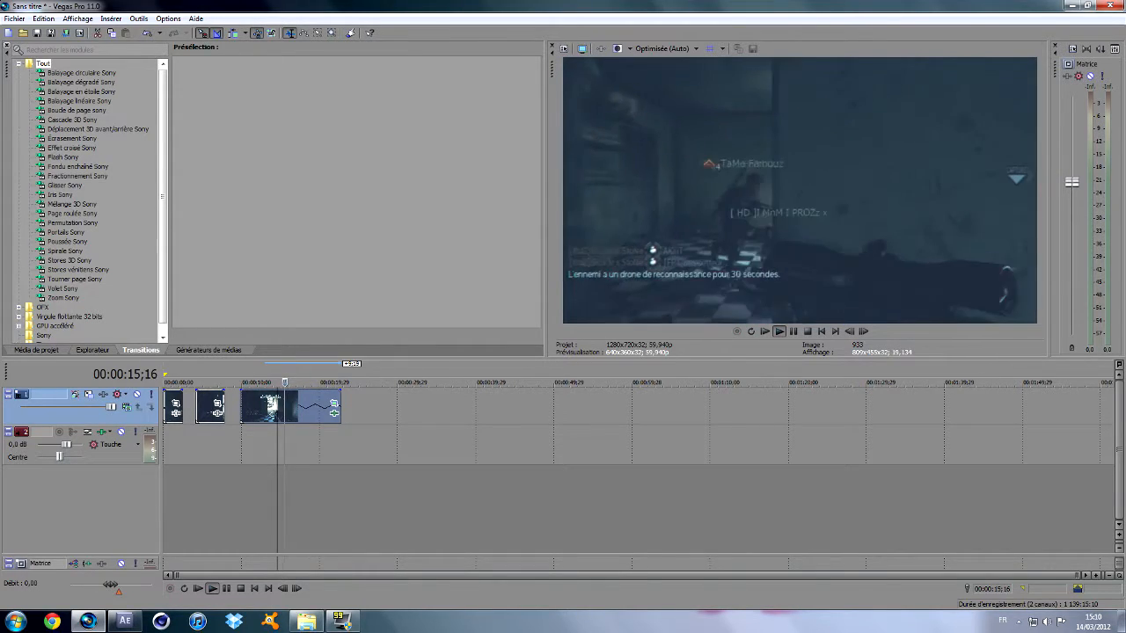
{"action": "key", "text": "Return"}
{"action": "key", "text": "s"}
{"action": "left_click", "coordinate": [306, 397]}
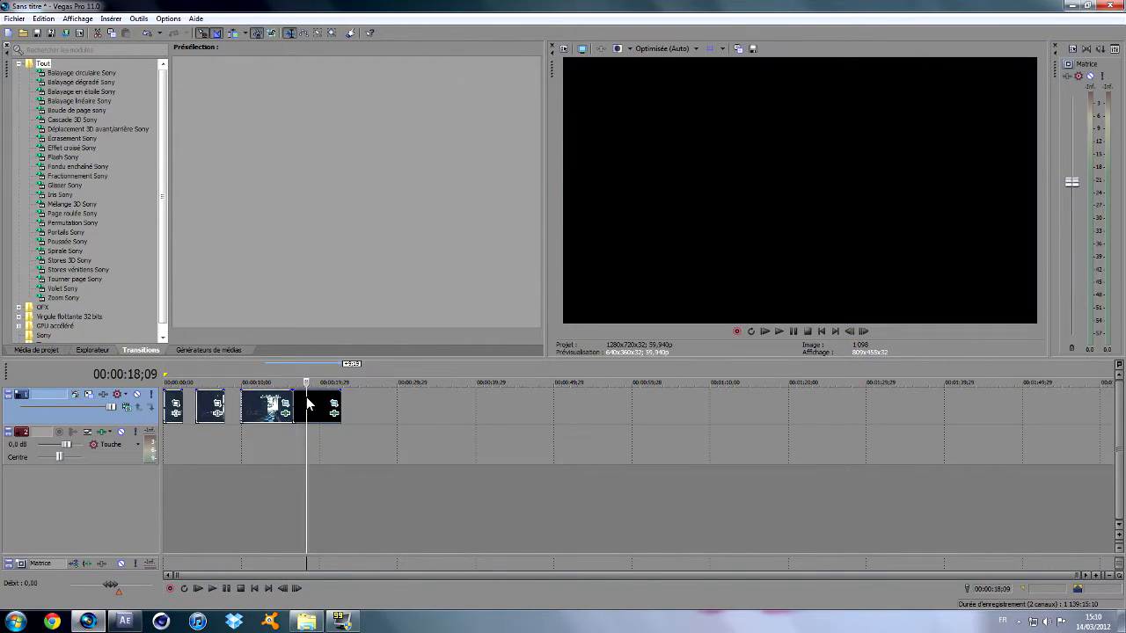
{"action": "key", "text": "Delete"}
Close the gaps by moving the last piece and the first piece against the middle piece.
{"action": "left_click_drag", "start_coordinate": [273, 409], "coordinate": [255, 406]}
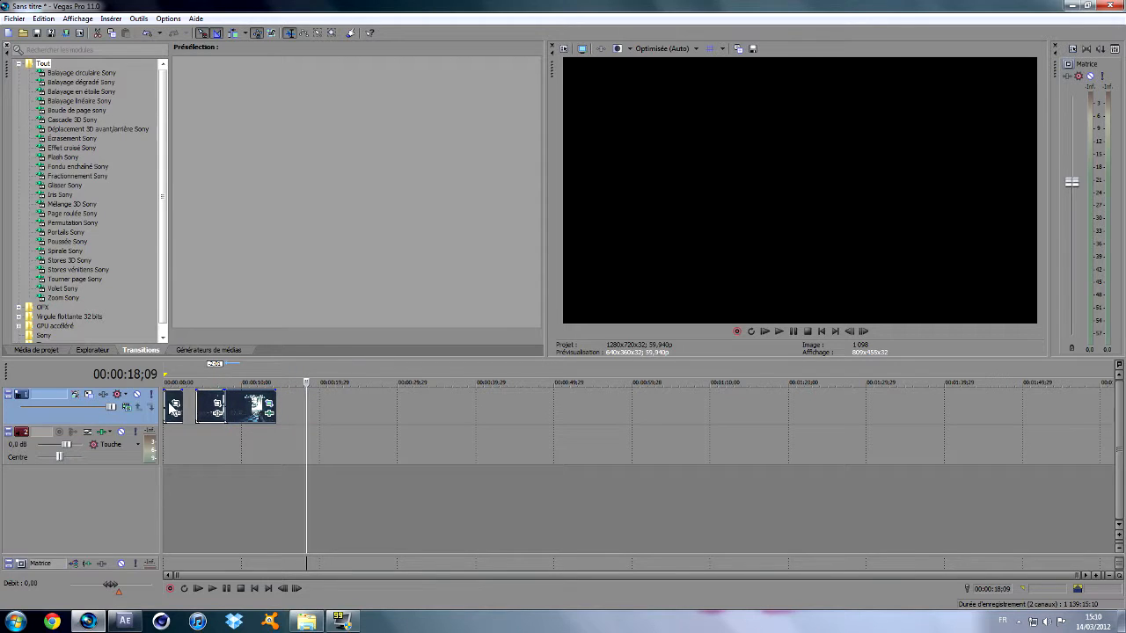
{"action": "left_click_drag", "start_coordinate": [180, 405], "coordinate": [192, 400]}
{"action": "left_click", "coordinate": [193, 400]}
Play back the joined pieces from several points to check the cuts between them.
{"action": "key", "text": "space"}
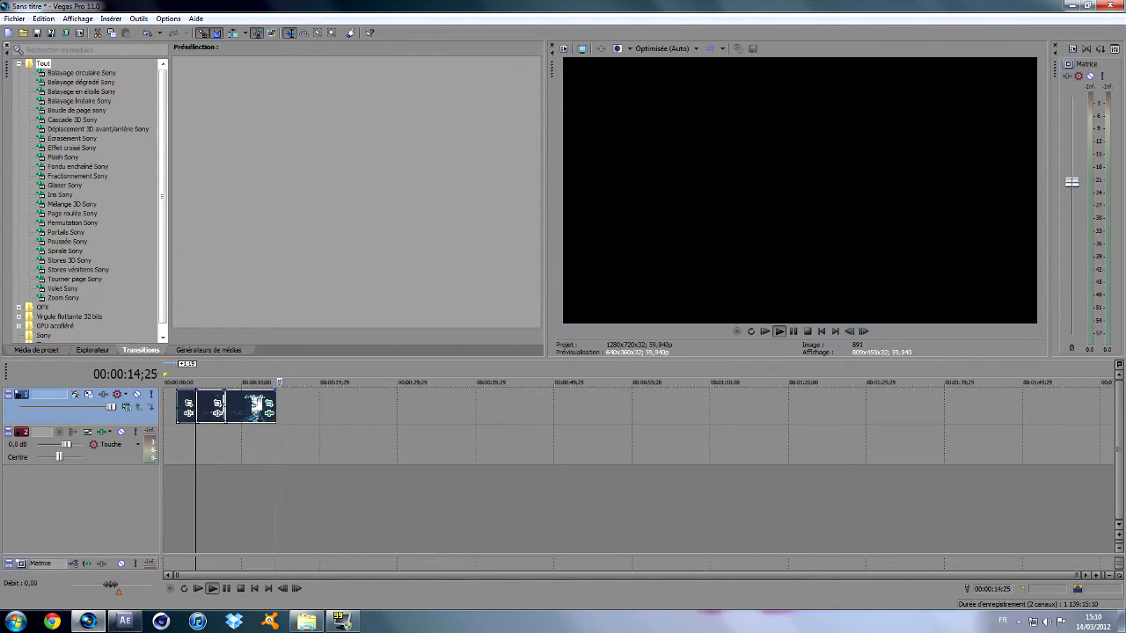
{"action": "left_click", "coordinate": [223, 380]}
{"action": "left_click", "coordinate": [217, 380]}
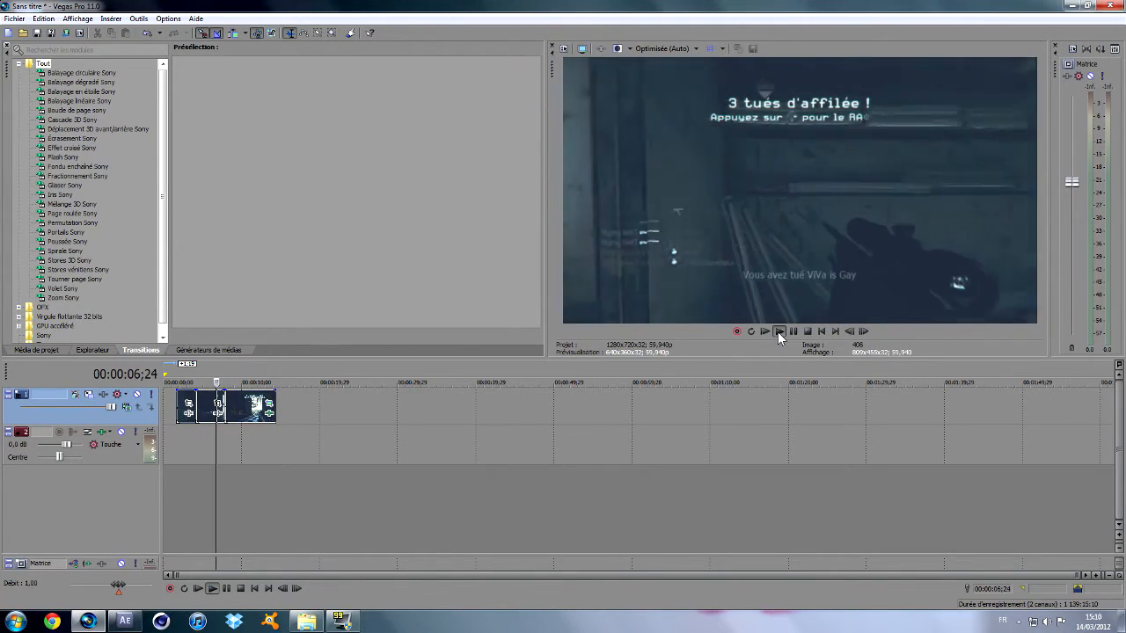
{"action": "left_click", "coordinate": [777, 331]}
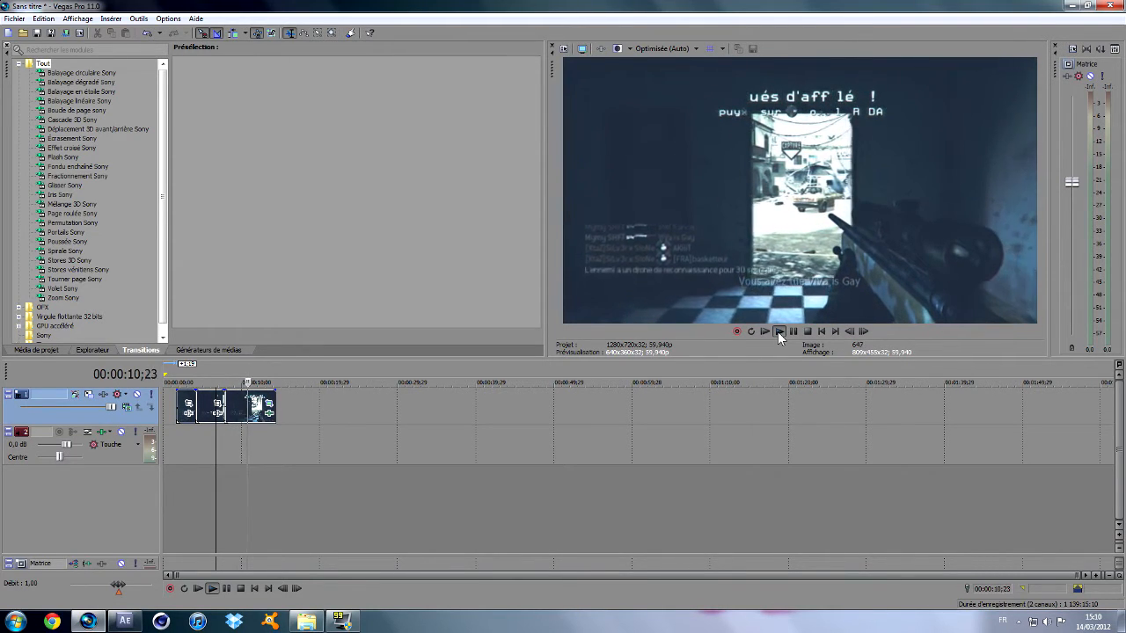
{"action": "left_click", "coordinate": [192, 377]}
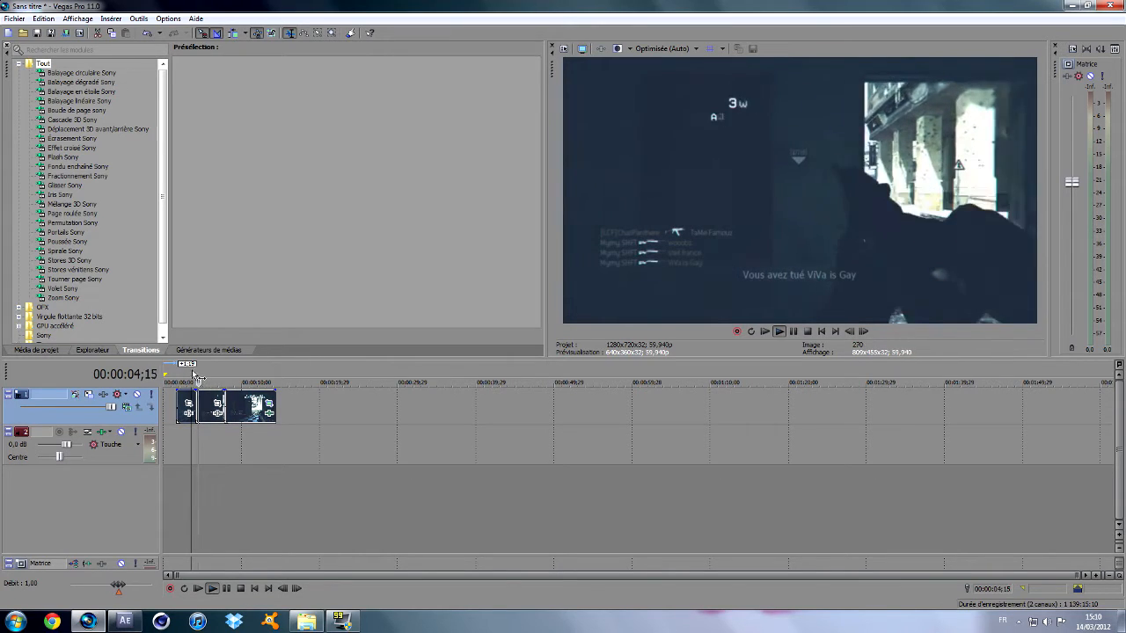
{"action": "left_click", "coordinate": [187, 368]}
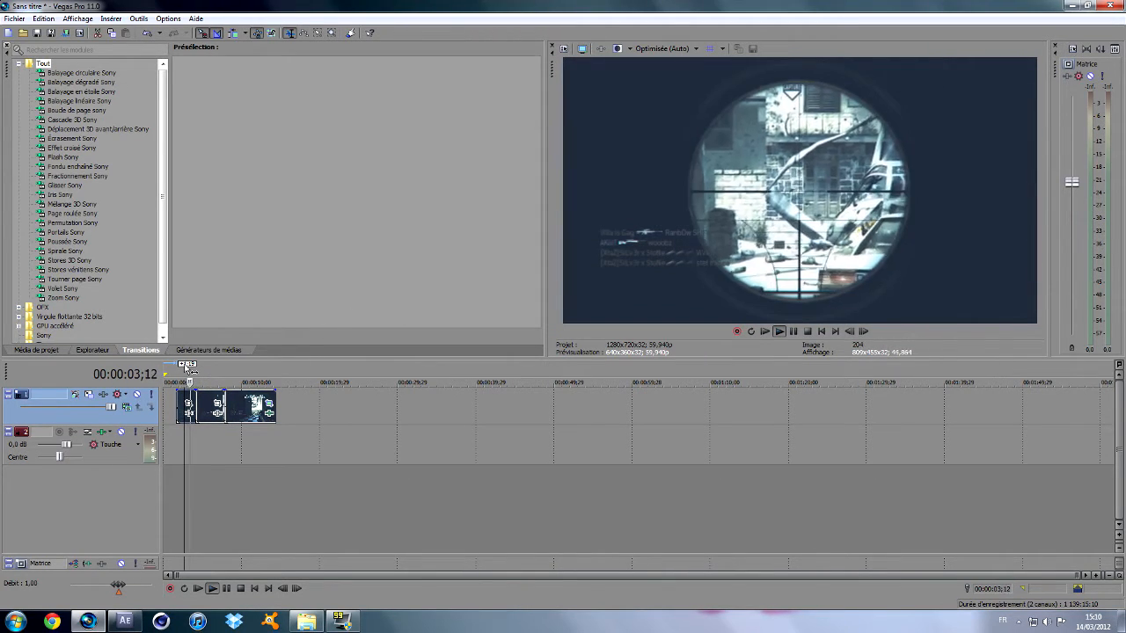
{"action": "left_click", "coordinate": [186, 369]}
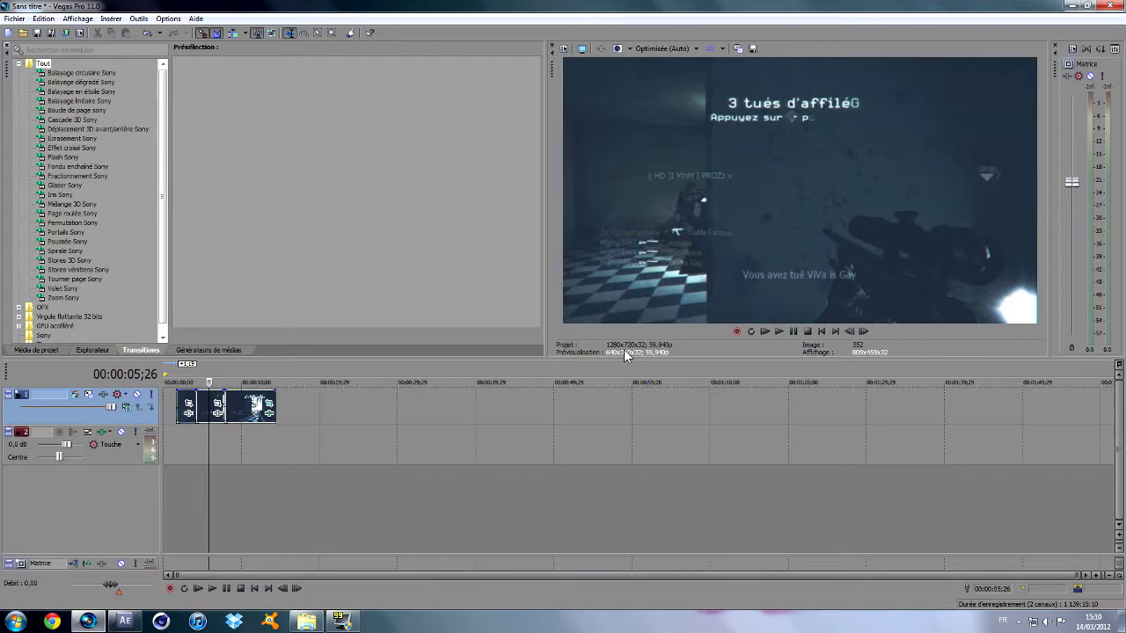
Minimise Vegas Pro and switch to After Effects.
{"action": "left_click", "coordinate": [93, 624]}
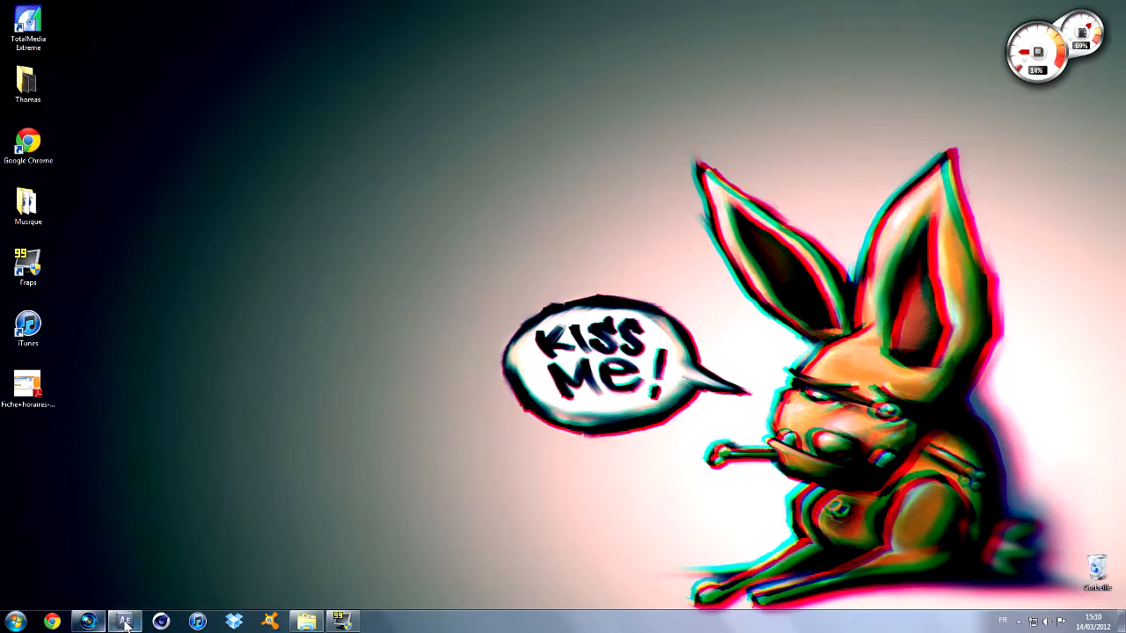
{"action": "left_click", "coordinate": [126, 622]}
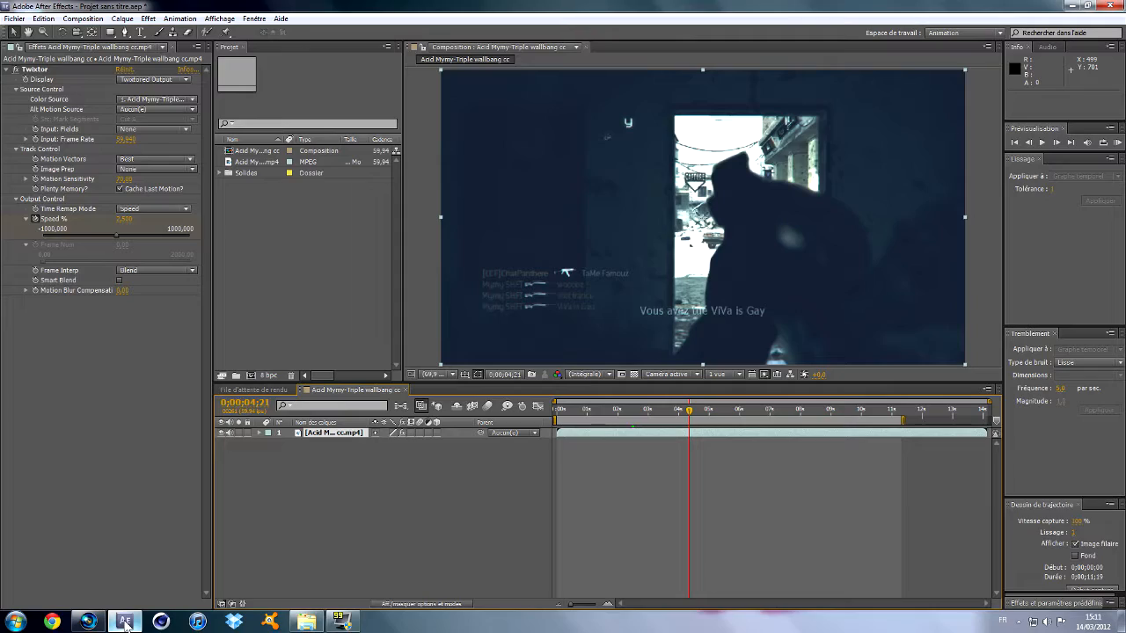
{"action": "left_click", "coordinate": [126, 622]}
{"action": "left_click", "coordinate": [126, 622]}
{"action": "left_click", "coordinate": [126, 622]}
{"action": "left_click", "coordinate": [126, 622]}
{"action": "left_click", "coordinate": [126, 622]}
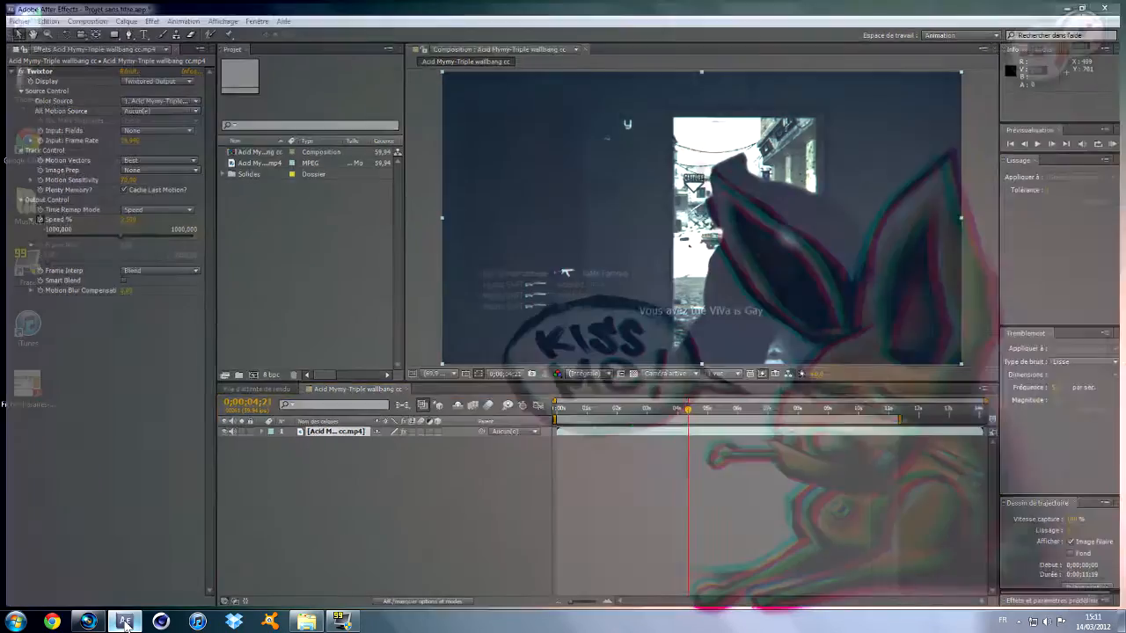
{"action": "left_click", "coordinate": [126, 622]}
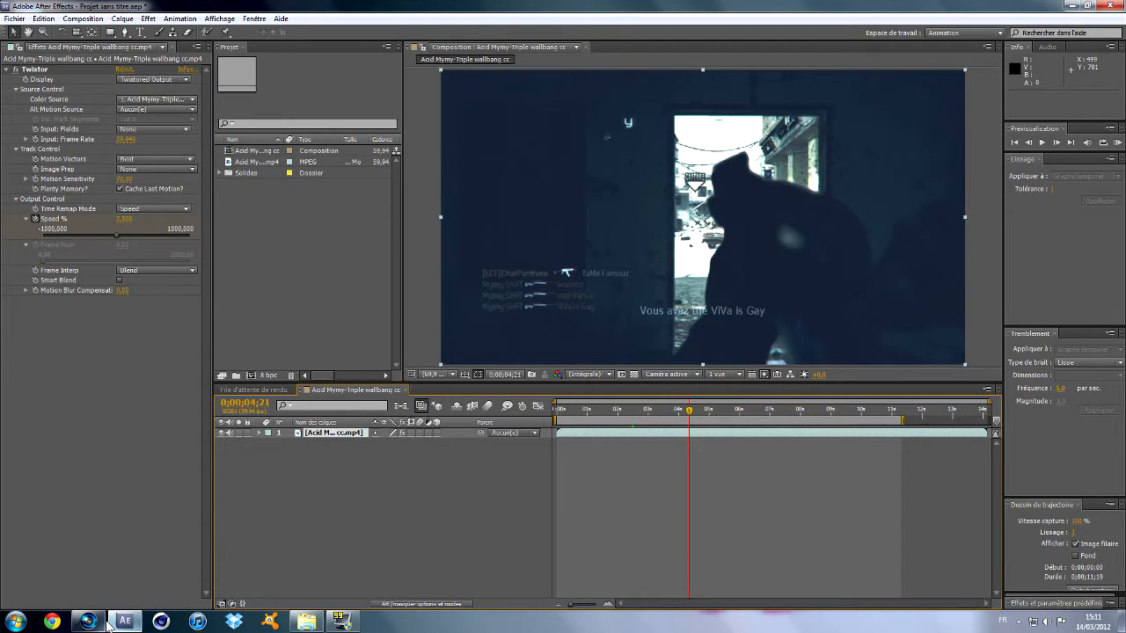
{"action": "left_click", "coordinate": [126, 622]}
{"action": "left_click", "coordinate": [88, 622]}
{"action": "left_click", "coordinate": [115, 622]}
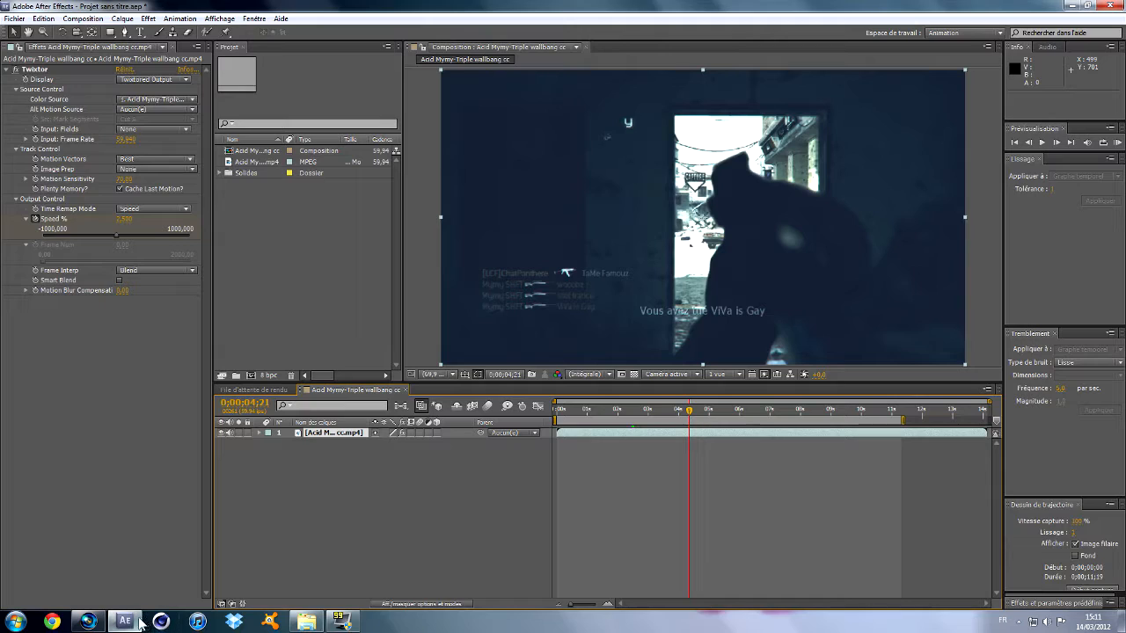
{"action": "mouse_move", "coordinate": [129, 624]}
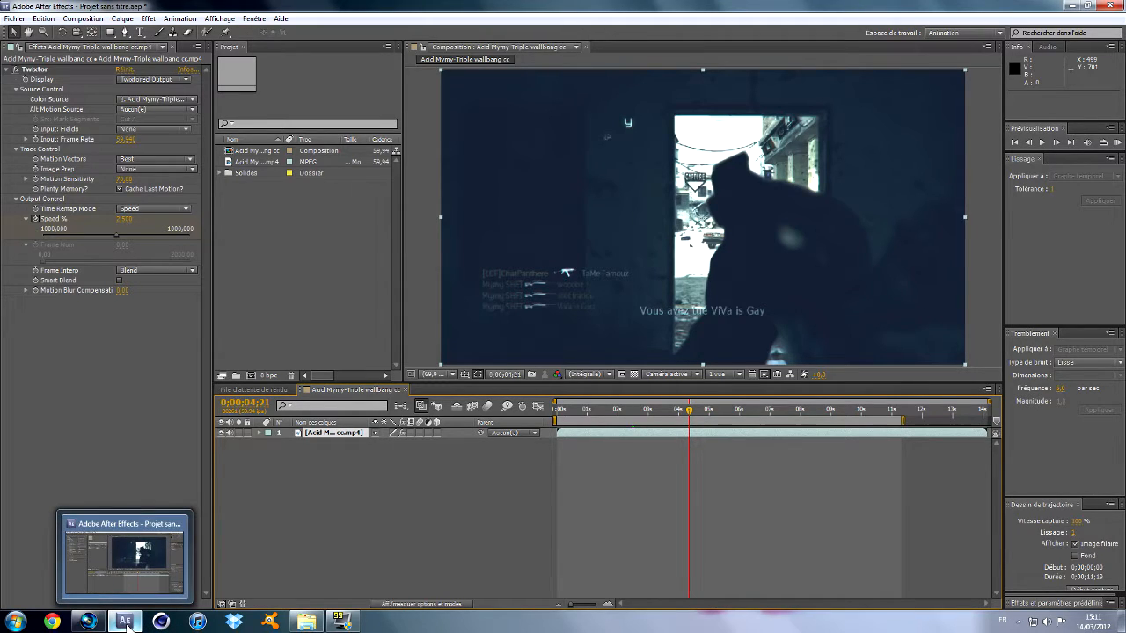
Check the render queue, and in the composition move the clip layer's second Twixtor Speed % keyframe to 0;00;09;14.
{"action": "left_click", "coordinate": [255, 390]}
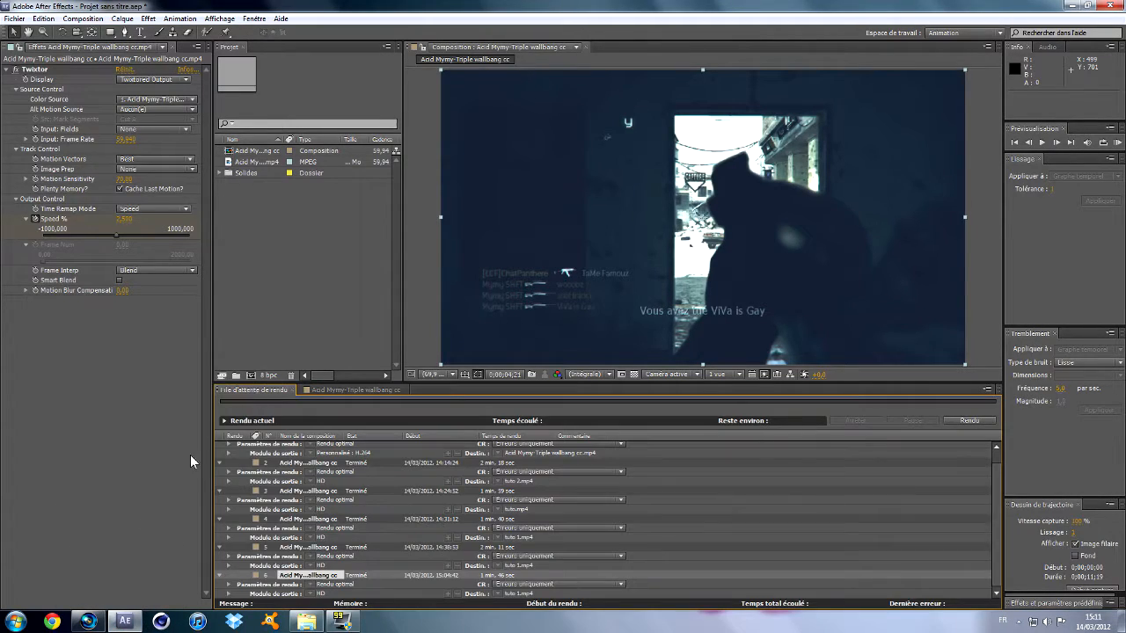
{"action": "left_click", "coordinate": [337, 390]}
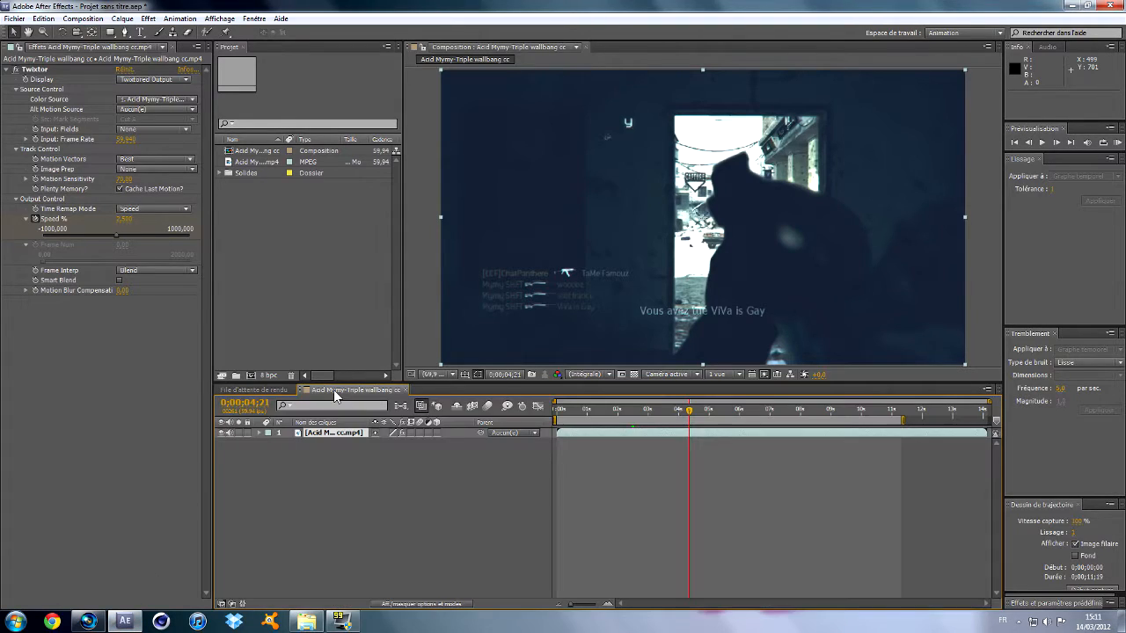
{"action": "left_click", "coordinate": [260, 434]}
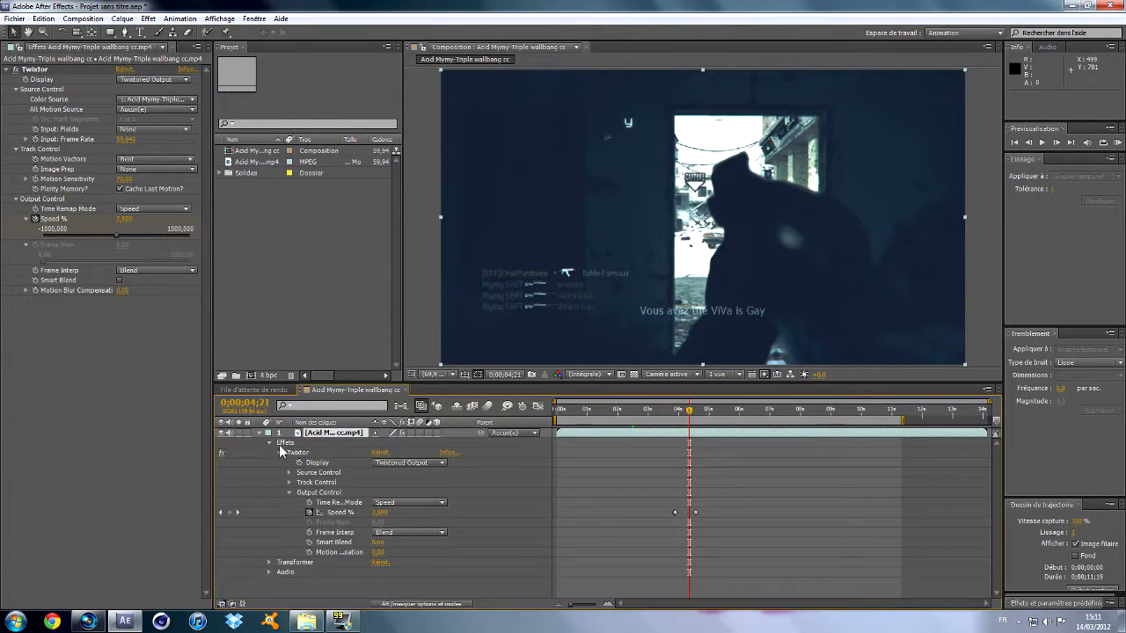
{"action": "left_click", "coordinate": [696, 512]}
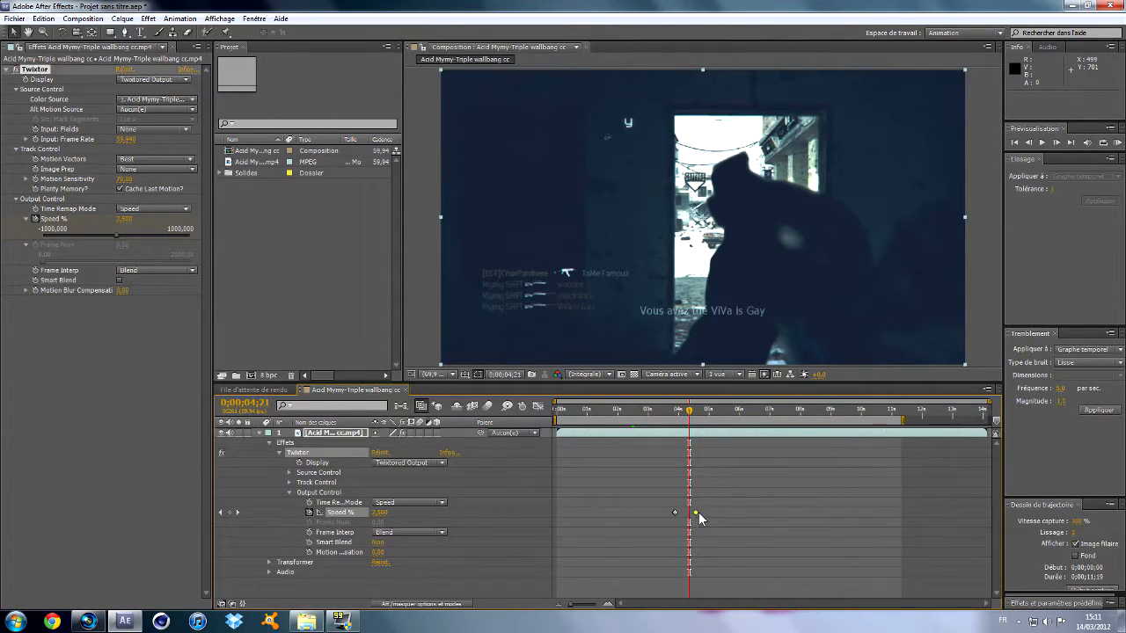
{"action": "left_click_drag", "start_coordinate": [697, 512], "coordinate": [837, 512]}
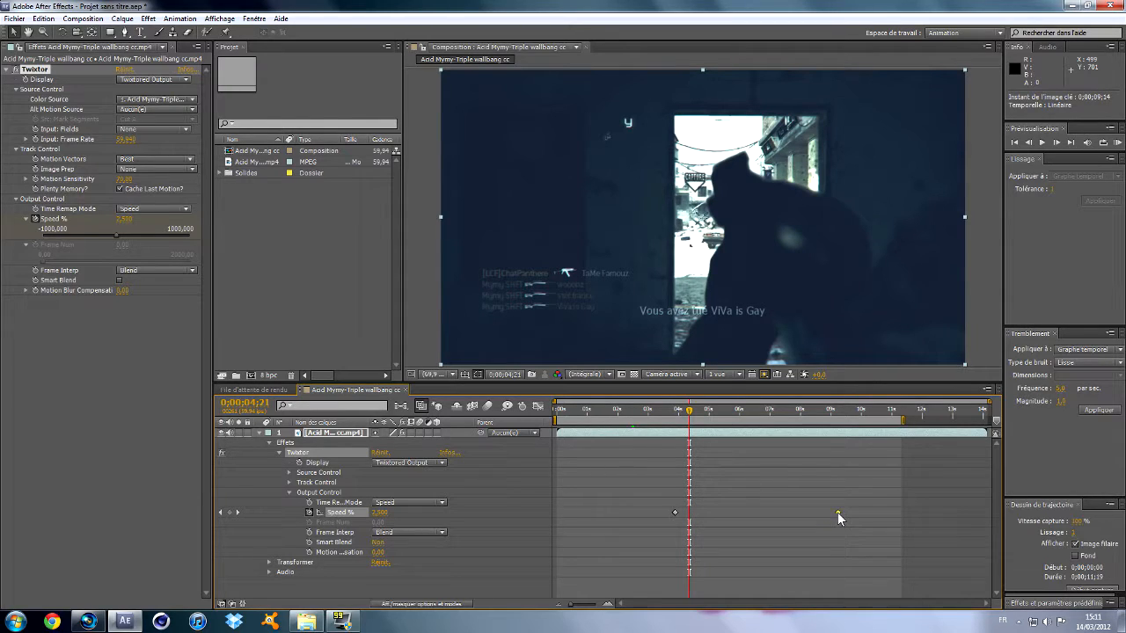
{"action": "left_click", "coordinate": [263, 438]}
{"action": "left_click", "coordinate": [261, 434]}
Create an adjustment layer above the clip and apply the Magic Bullet Looks effect to it.
{"action": "right_click", "coordinate": [257, 457]}
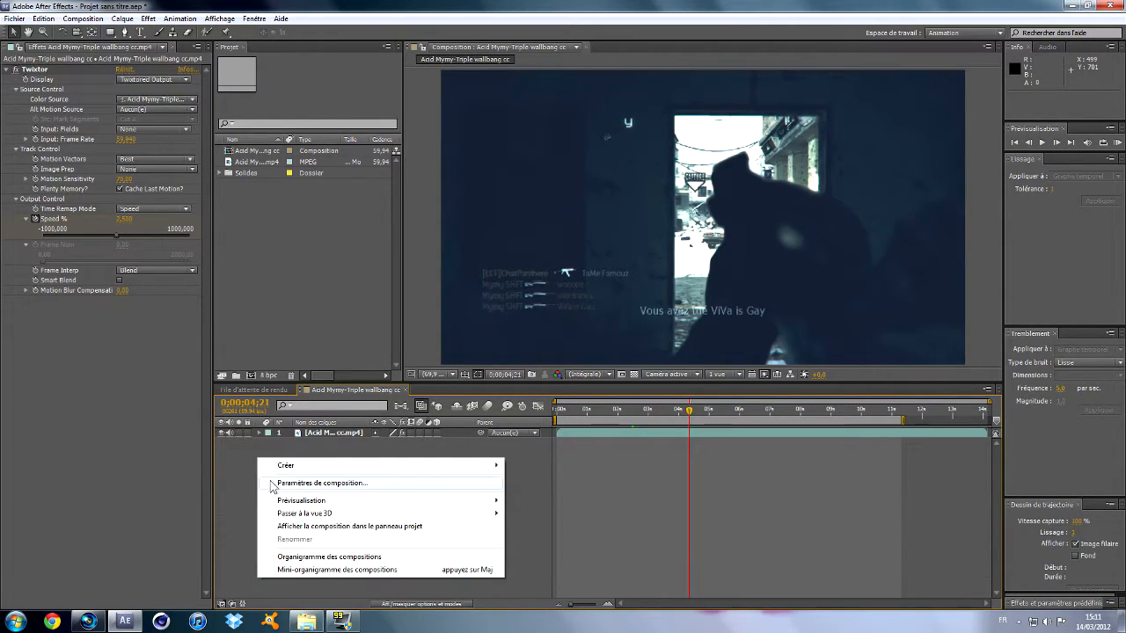
{"action": "left_click", "coordinate": [568, 563]}
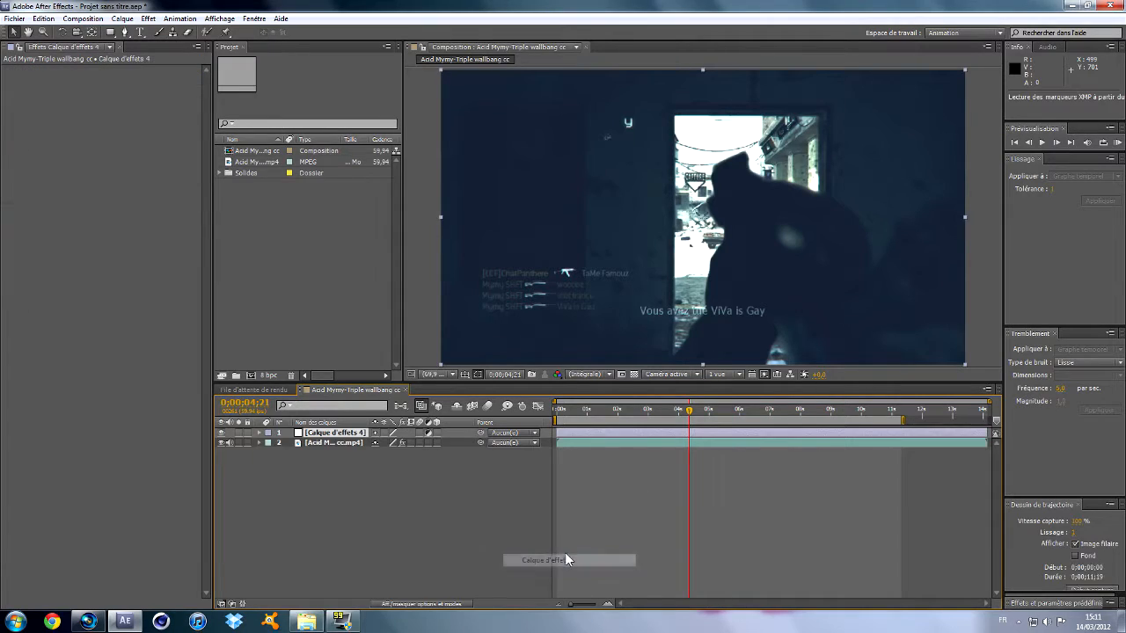
{"action": "left_click", "coordinate": [147, 19]}
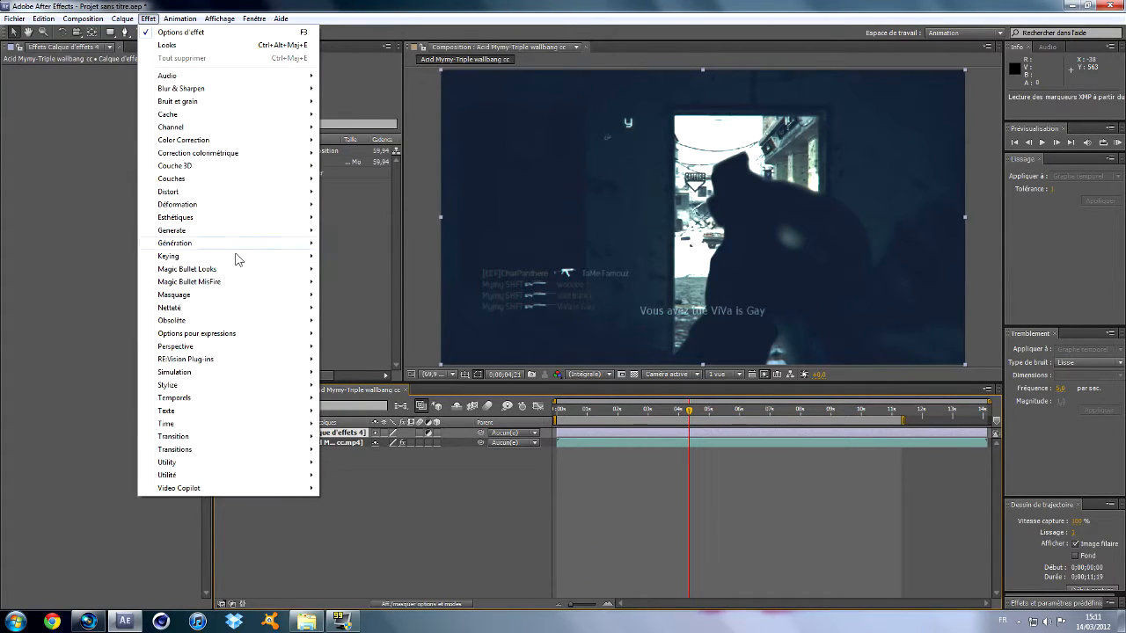
{"action": "left_click", "coordinate": [341, 271]}
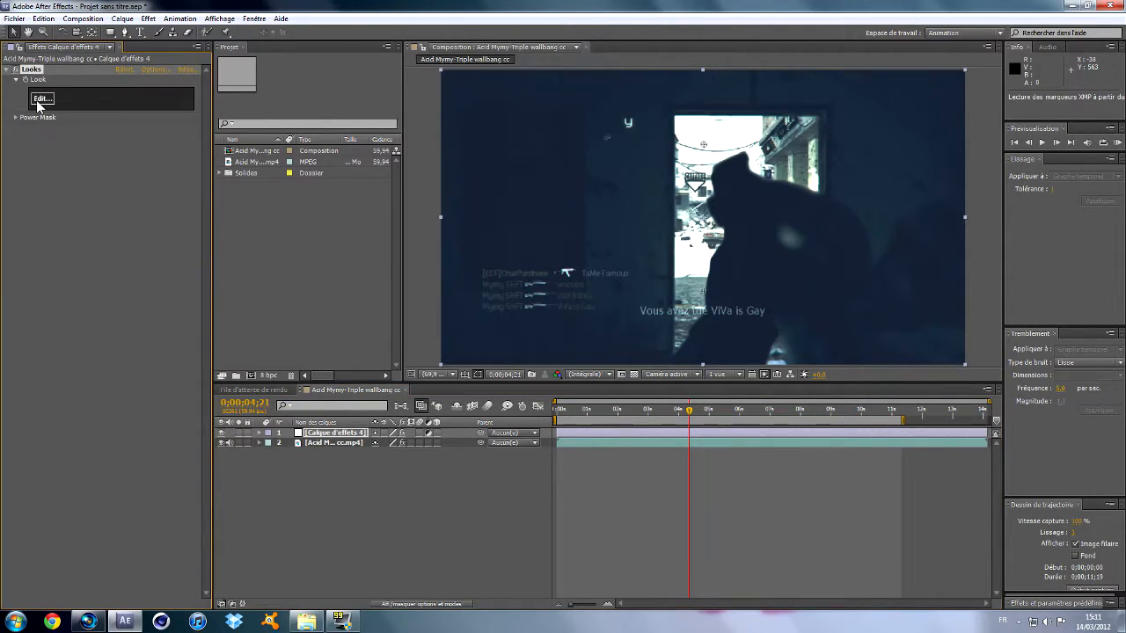
Apply the custom look "pipi" to the adjustment layer and move the current time to 0;00;03;52.
{"action": "left_click", "coordinate": [39, 103]}
{"action": "mouse_move", "coordinate": [4, 289]}
{"action": "left_click", "coordinate": [135, 227]}
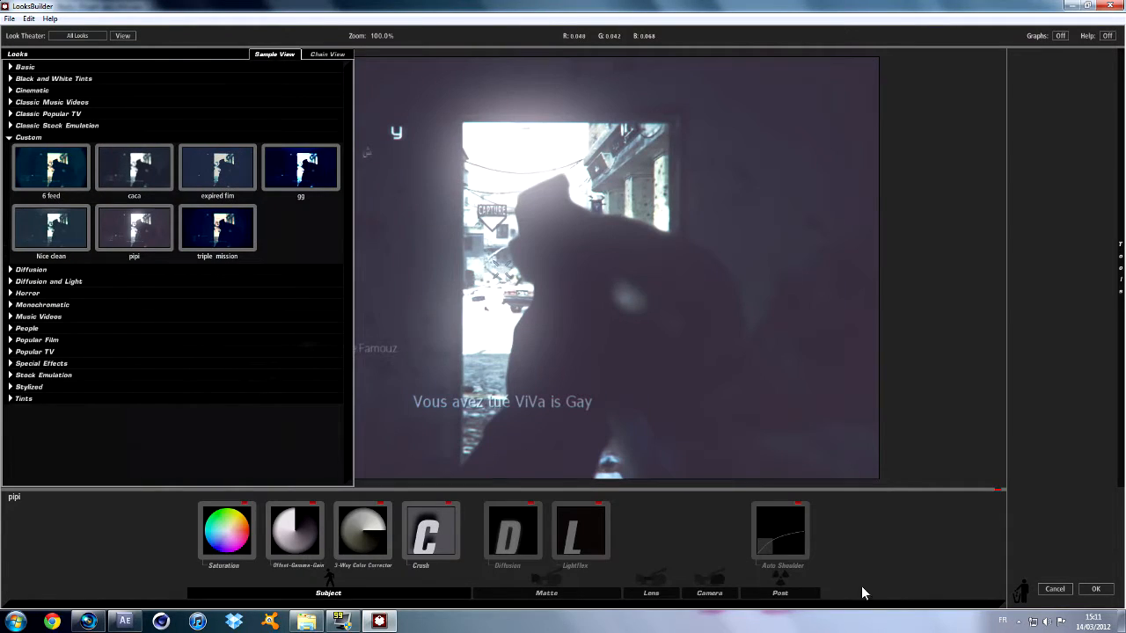
{"action": "left_click", "coordinate": [1097, 588]}
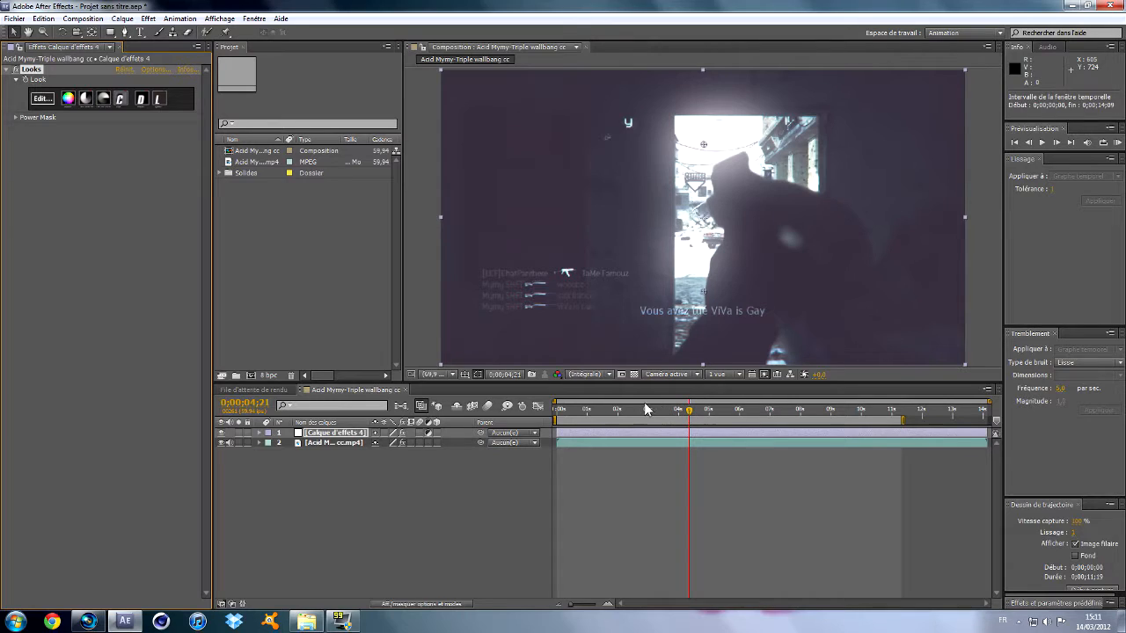
{"action": "left_click", "coordinate": [675, 410]}
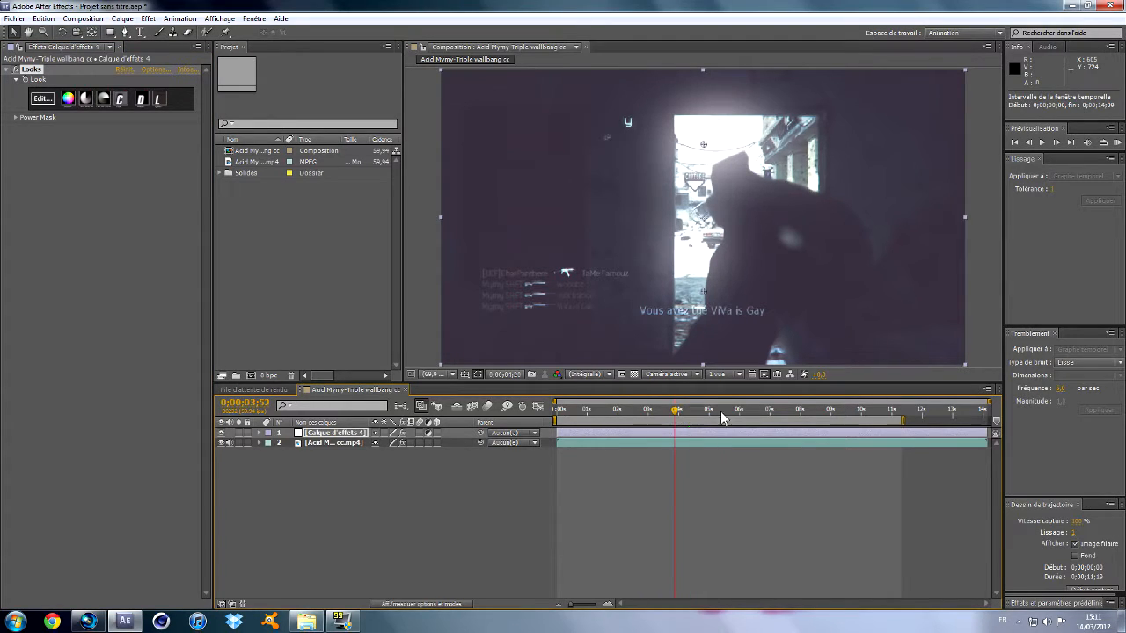
End the composition's work area at 0;00;10;33, move the current time to 0;00;08;24 and select both layers.
{"action": "left_click", "coordinate": [880, 410]}
{"action": "left_click", "coordinate": [891, 412]}
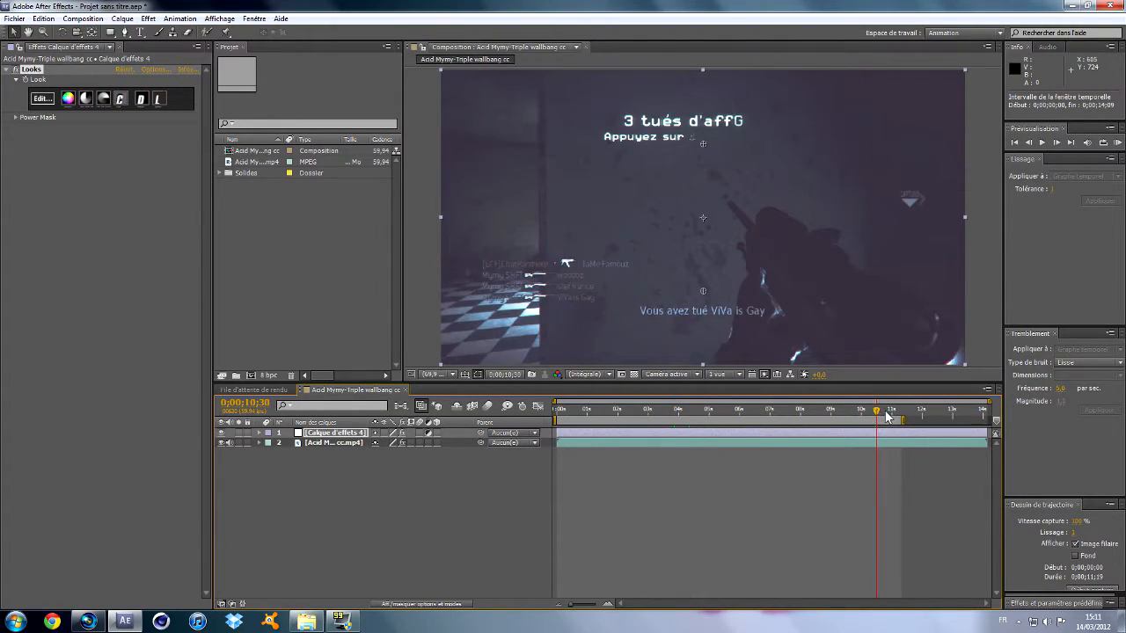
{"action": "left_click_drag", "start_coordinate": [892, 417], "coordinate": [815, 402]}
{"action": "left_click_drag", "start_coordinate": [320, 471], "coordinate": [311, 429]}
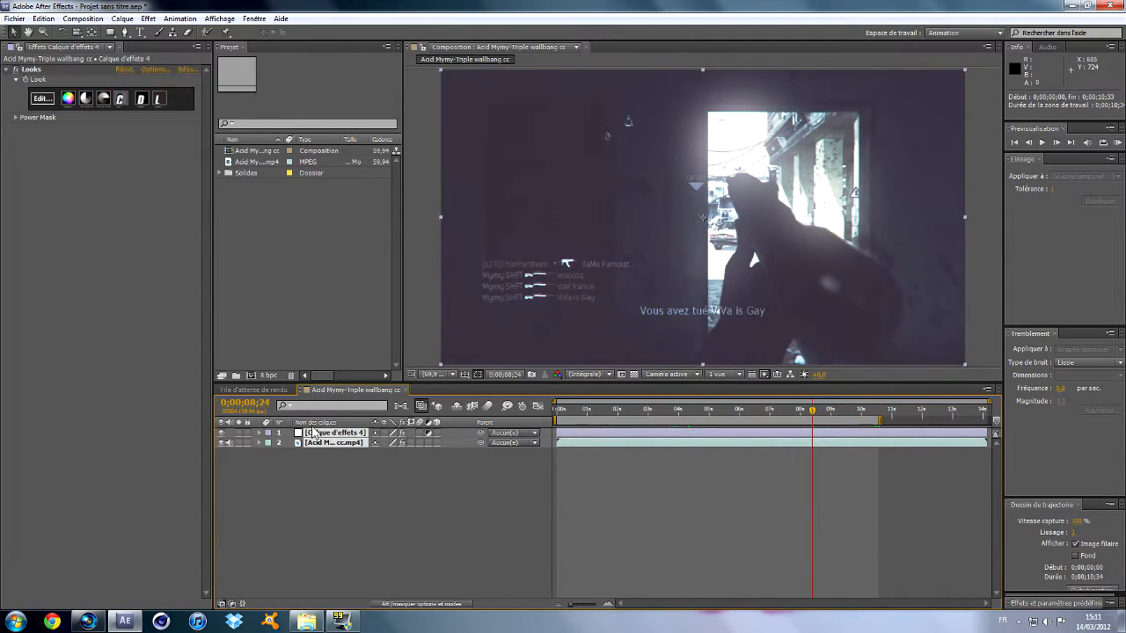
Add the composition to the render queue and bring the new queue item into view.
{"action": "left_click", "coordinate": [83, 18]}
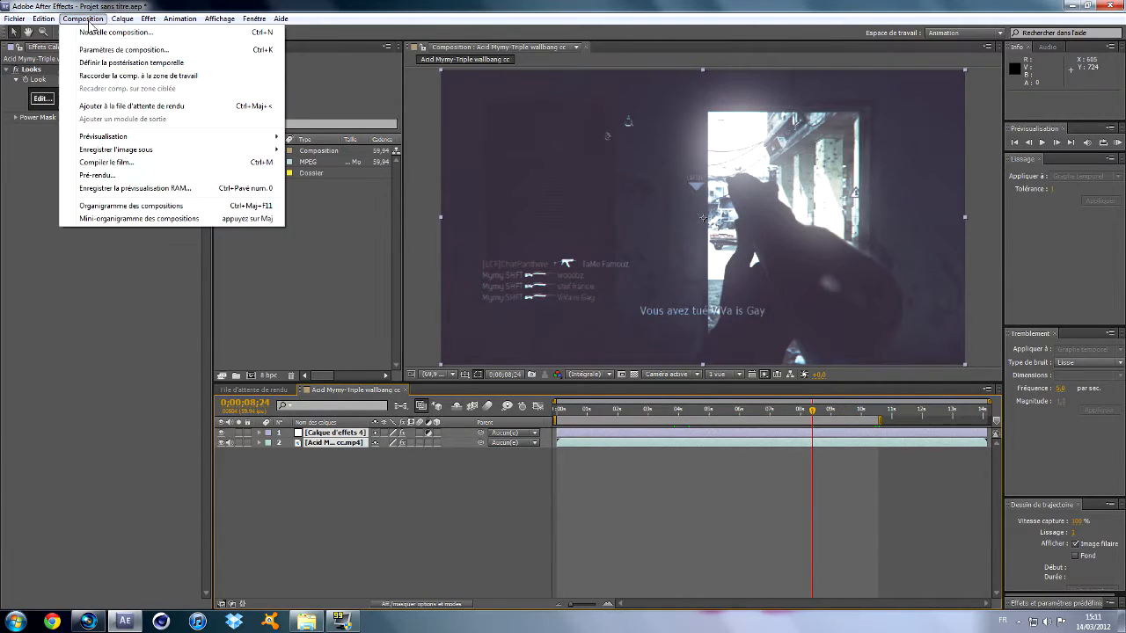
{"action": "left_click", "coordinate": [129, 106]}
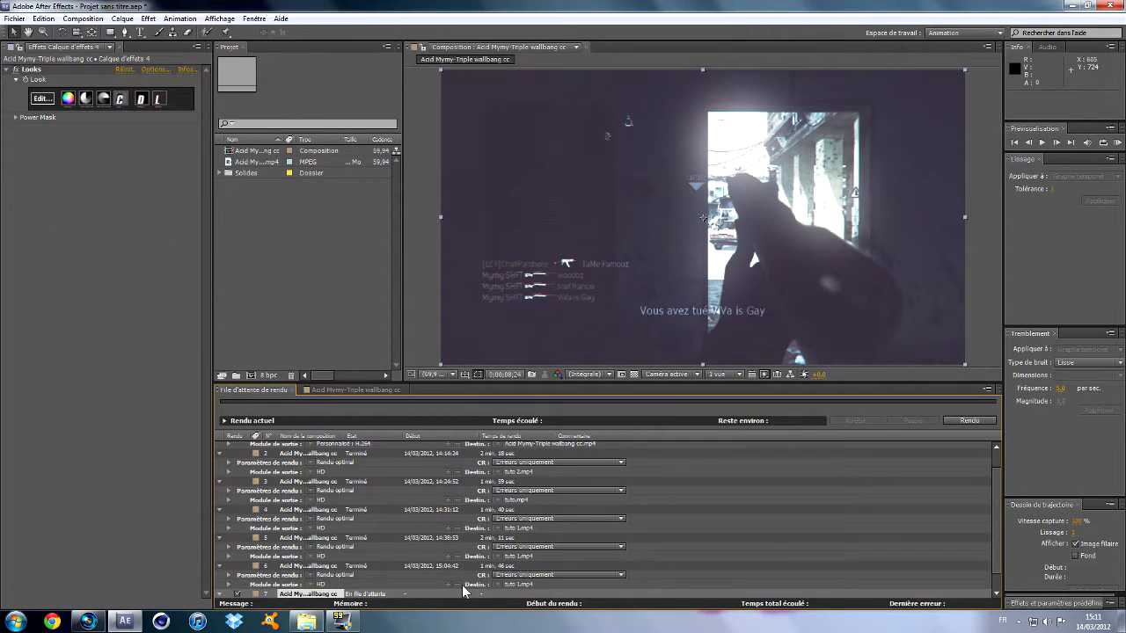
{"action": "scroll", "coordinate": [580, 567], "scroll_direction": "down", "scroll_amount": 1}
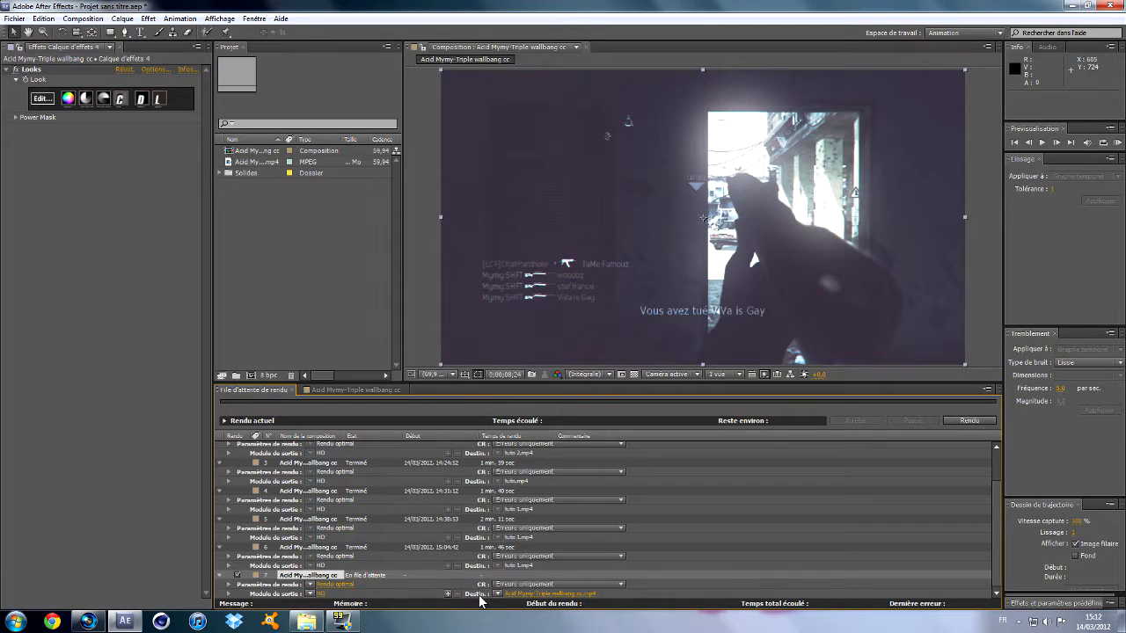
Set the new queue item's output to overwrite "tuto 1" as H.264 in the Maftuto folder, and start the render.
{"action": "left_click", "coordinate": [528, 595]}
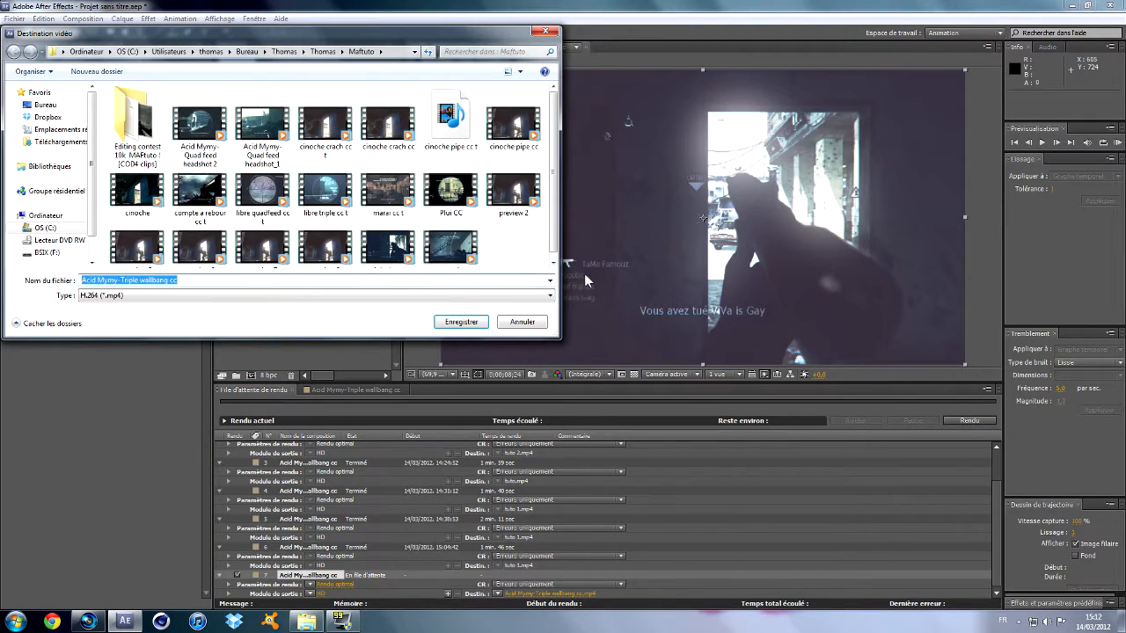
{"action": "scroll", "coordinate": [538, 130], "scroll_direction": "down", "scroll_amount": 1}
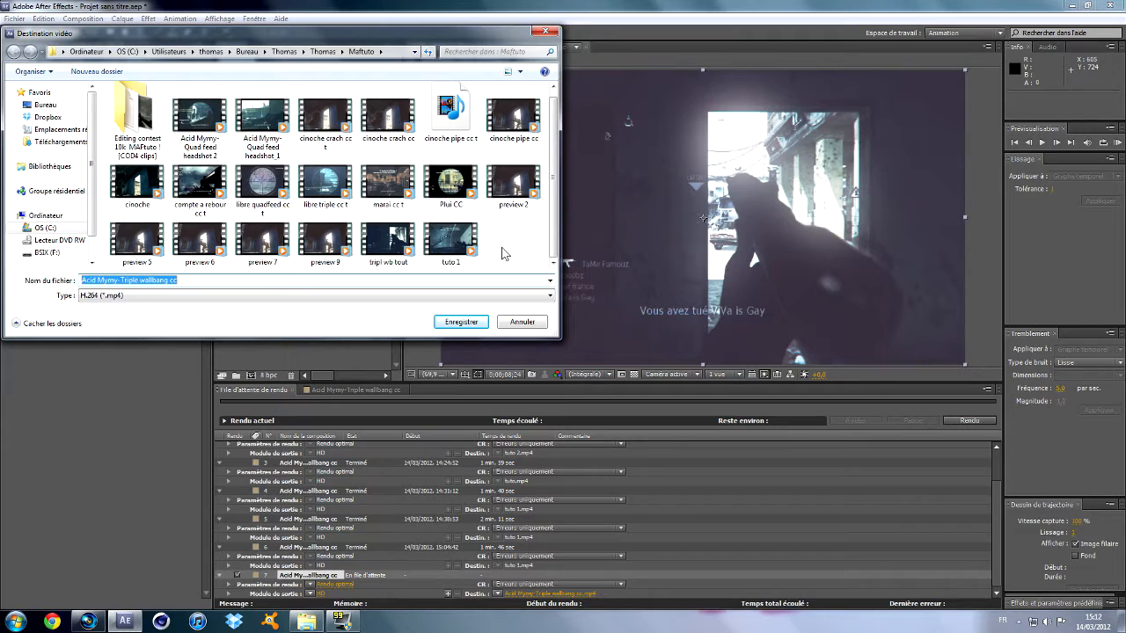
{"action": "left_click", "coordinate": [100, 622]}
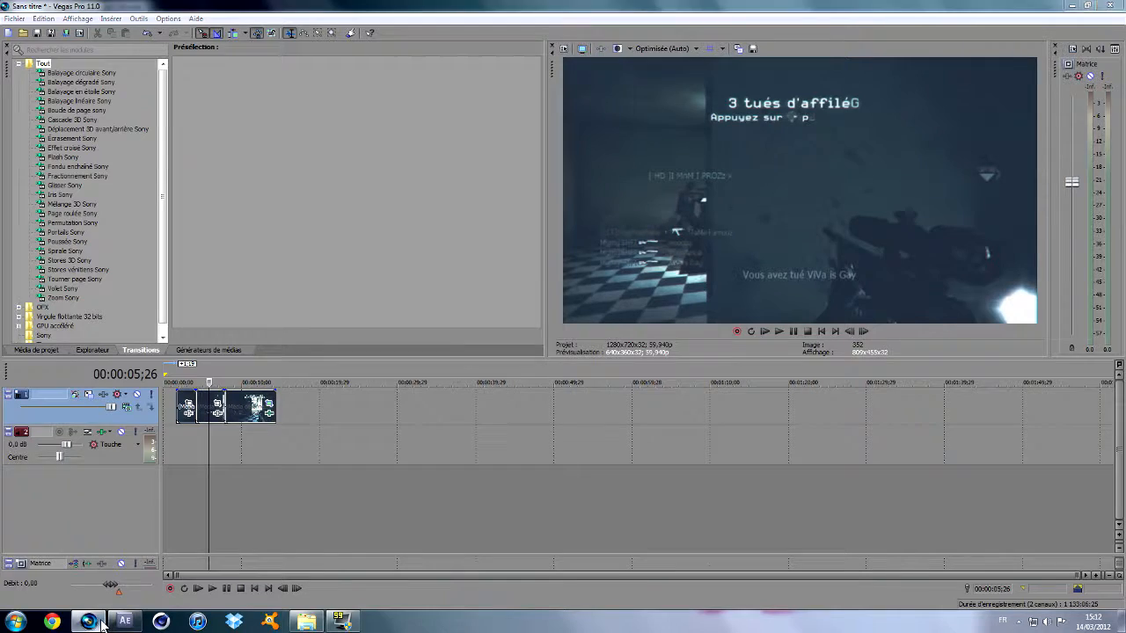
{"action": "left_click", "coordinate": [100, 622]}
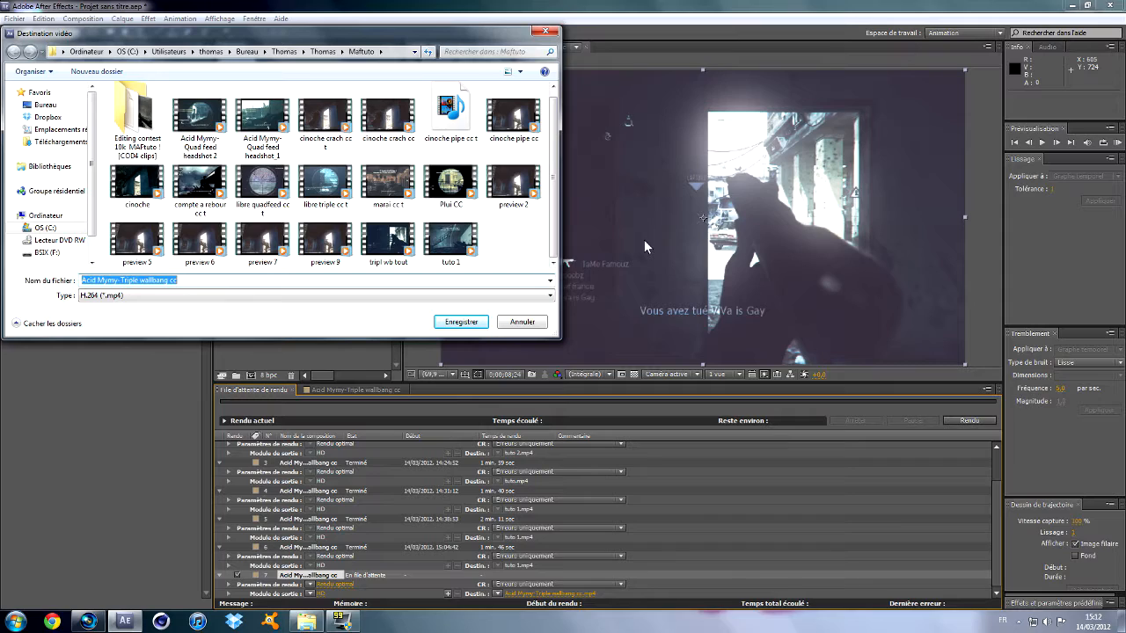
{"action": "left_click", "coordinate": [462, 240]}
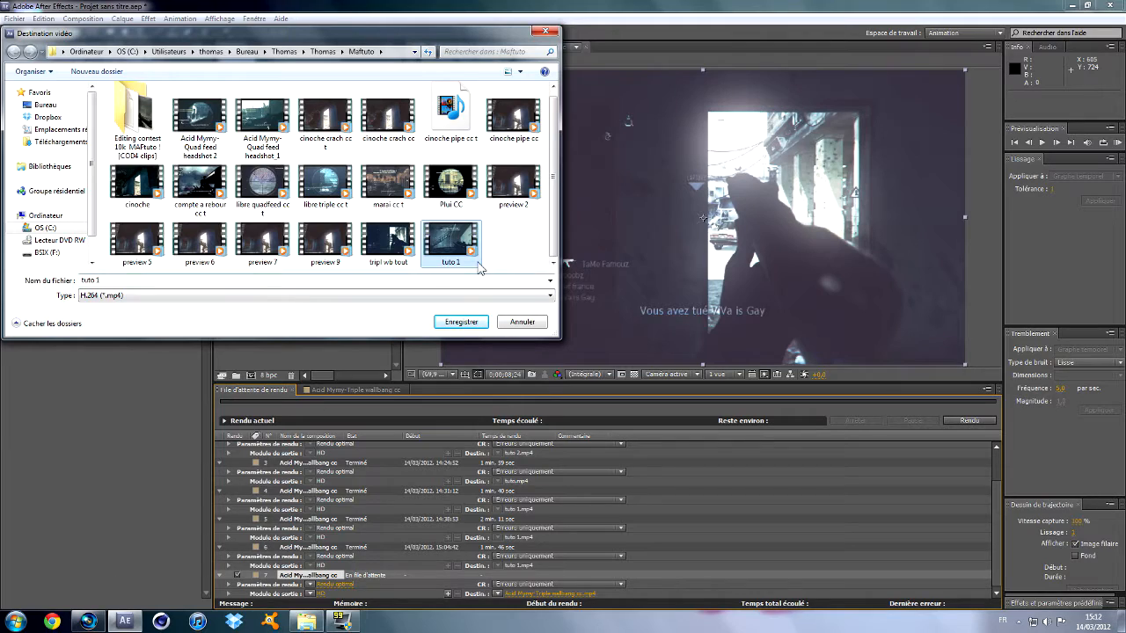
{"action": "left_click", "coordinate": [118, 281]}
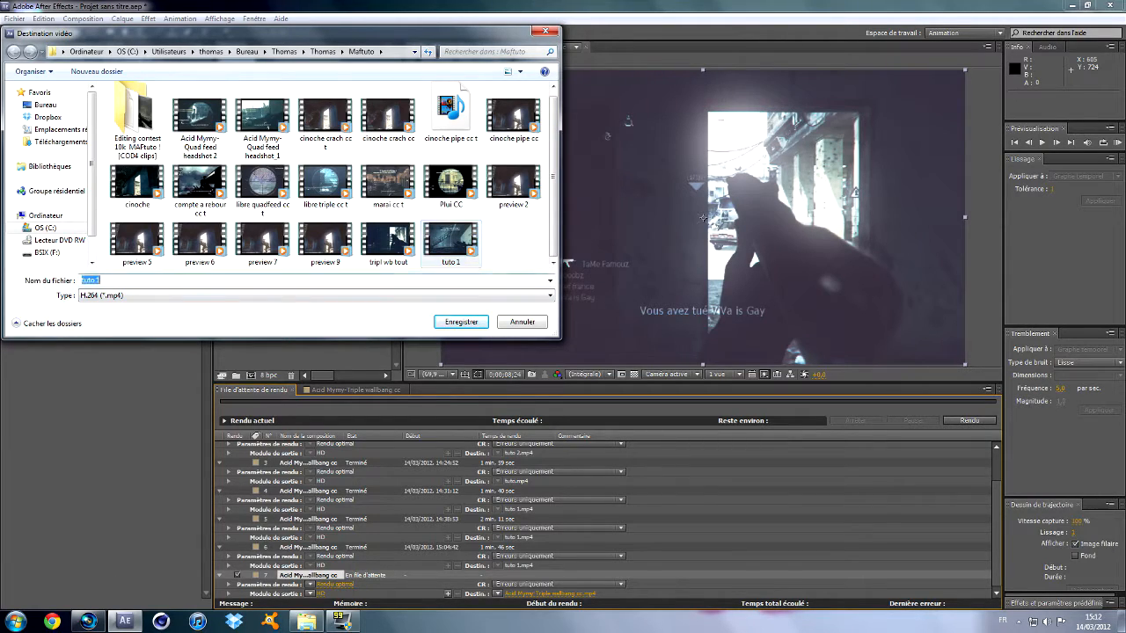
{"action": "left_click", "coordinate": [451, 322]}
{"action": "left_click", "coordinate": [598, 313]}
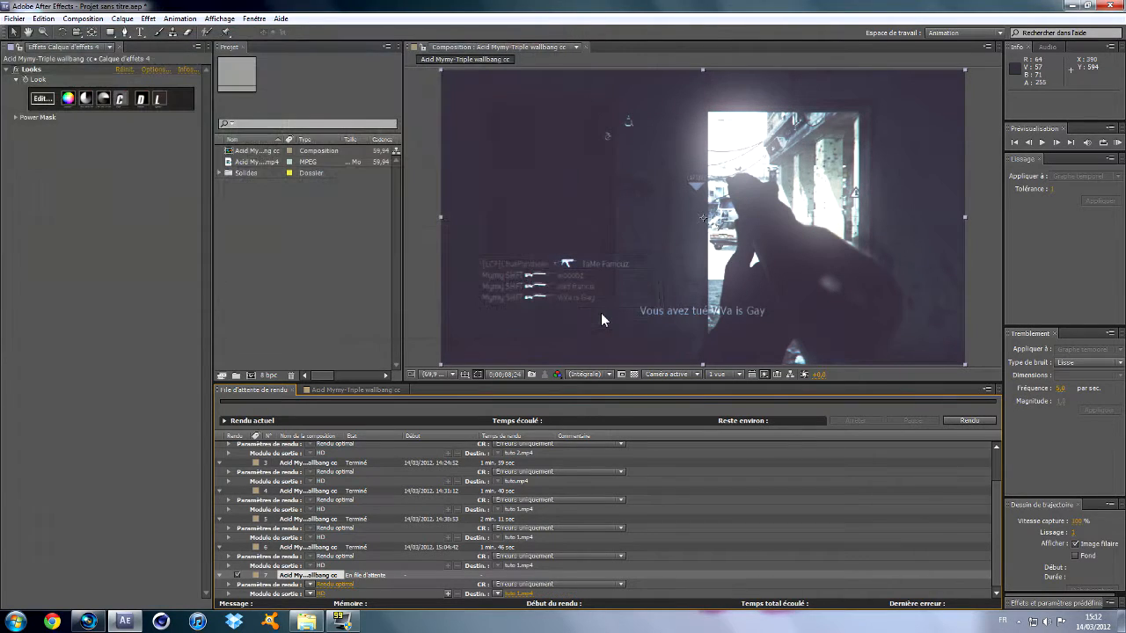
{"action": "left_click", "coordinate": [955, 421]}
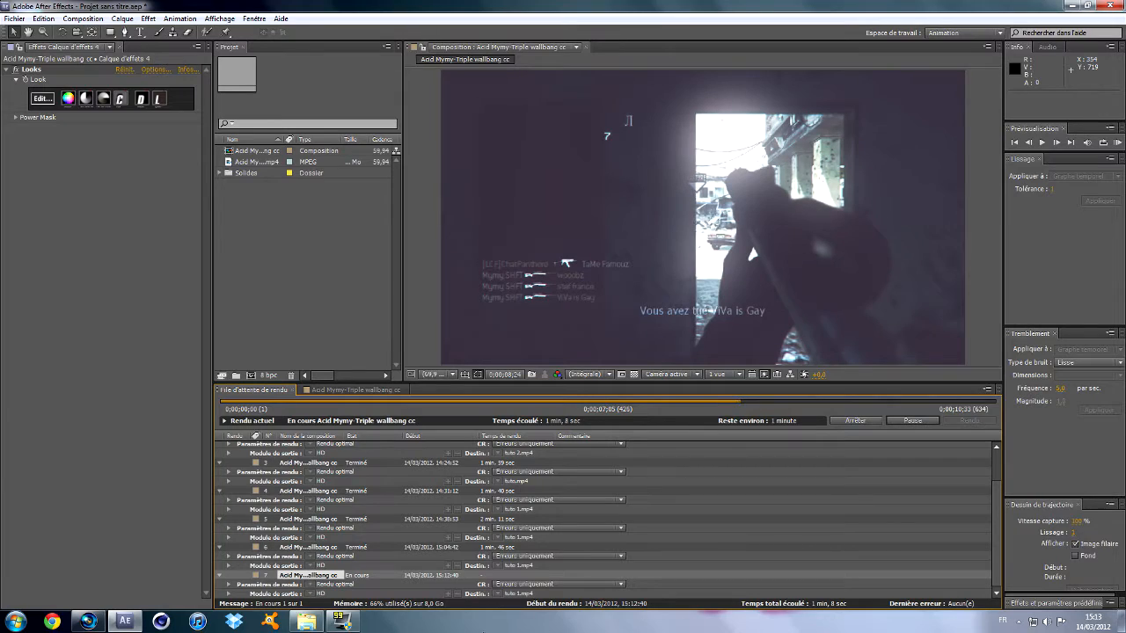
Check the Fraps movies folder while the render finishes, and switch to Vegas Pro.
{"action": "mouse_move", "coordinate": [96, 623]}
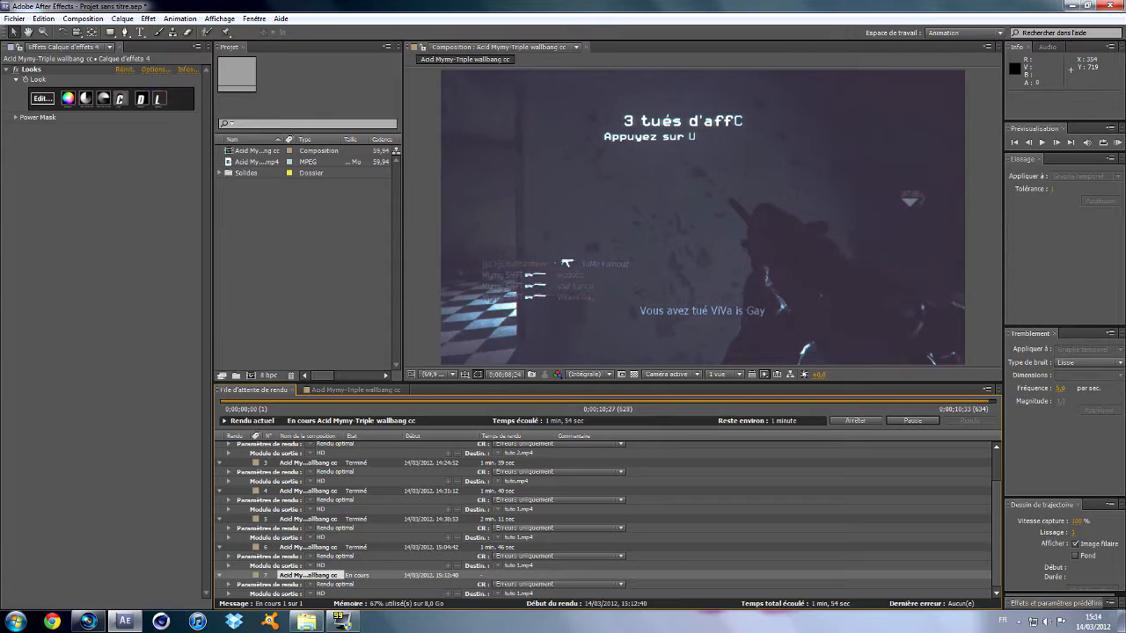
{"action": "left_click", "coordinate": [307, 624]}
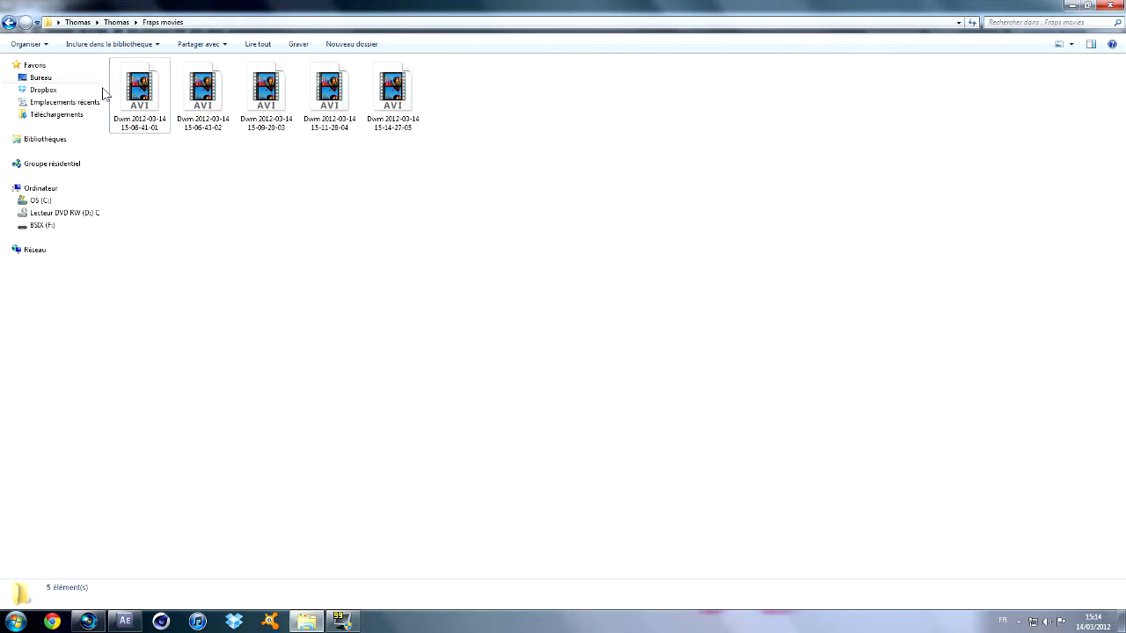
{"action": "left_click", "coordinate": [307, 624]}
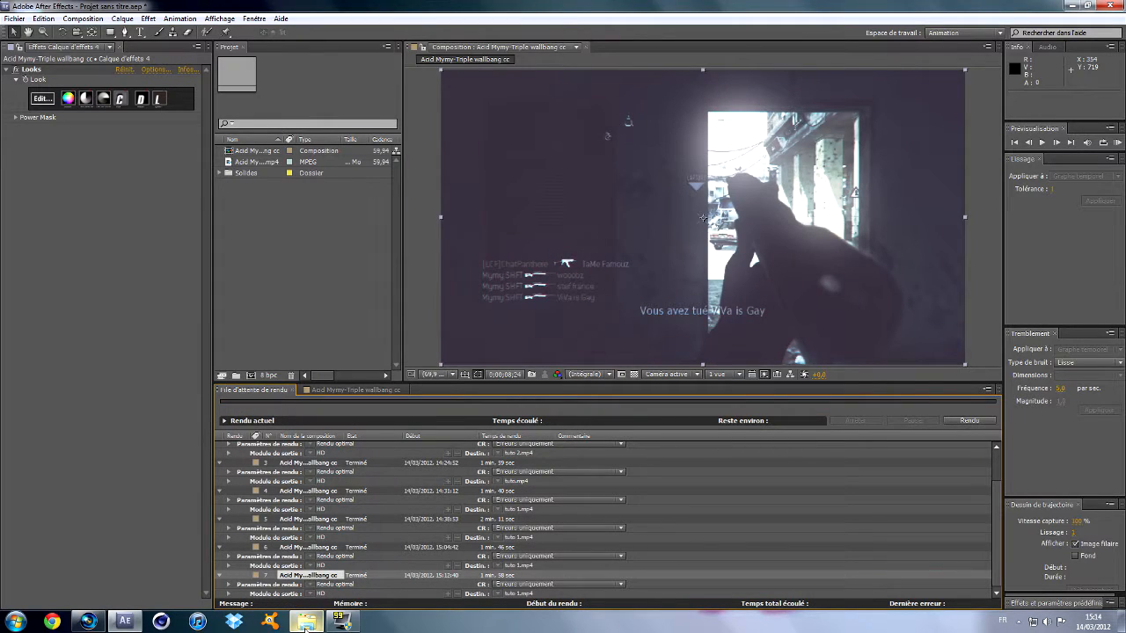
{"action": "mouse_move", "coordinate": [102, 624]}
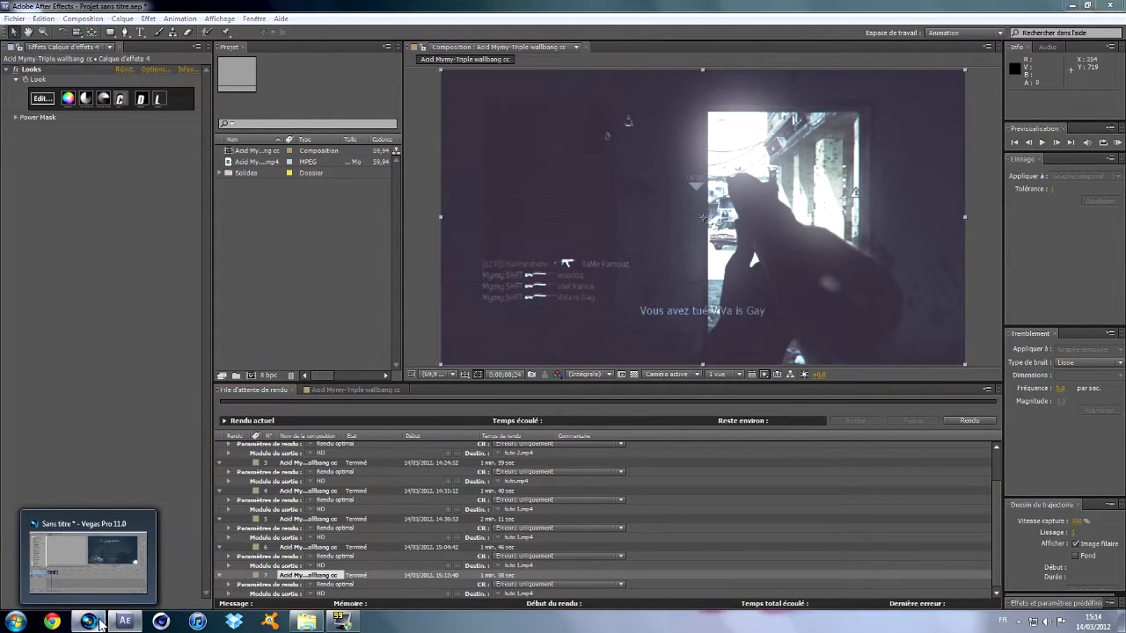
{"action": "left_click", "coordinate": [101, 624]}
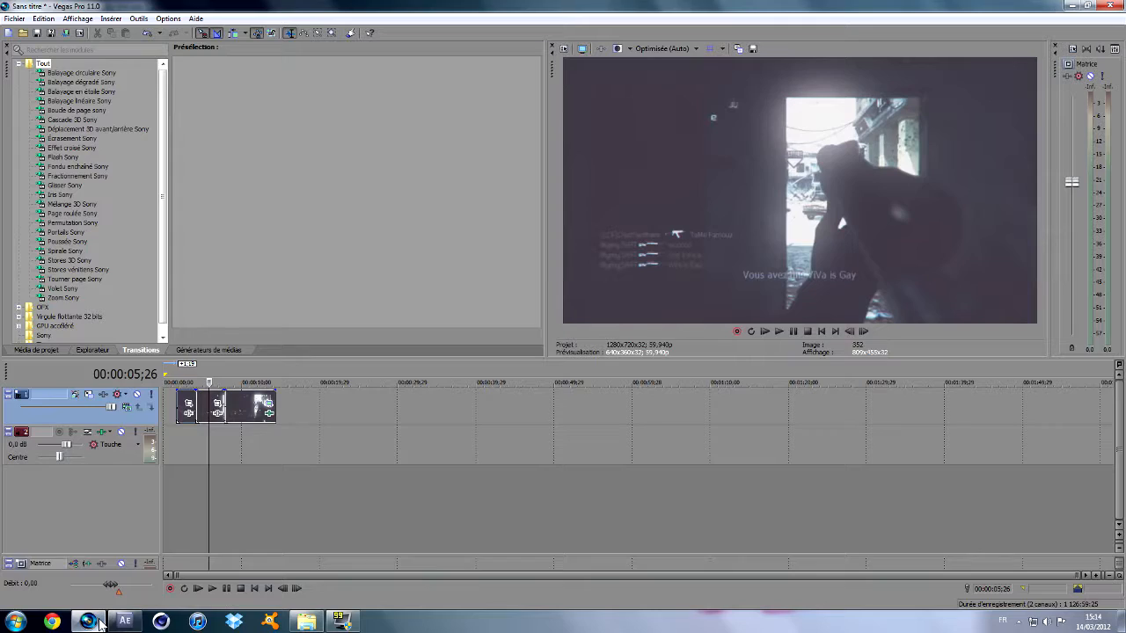
Play the re-rendered footage on the Vegas Pro timeline, starting from the first clip.
{"action": "left_click", "coordinate": [188, 380]}
{"action": "key", "text": "space"}
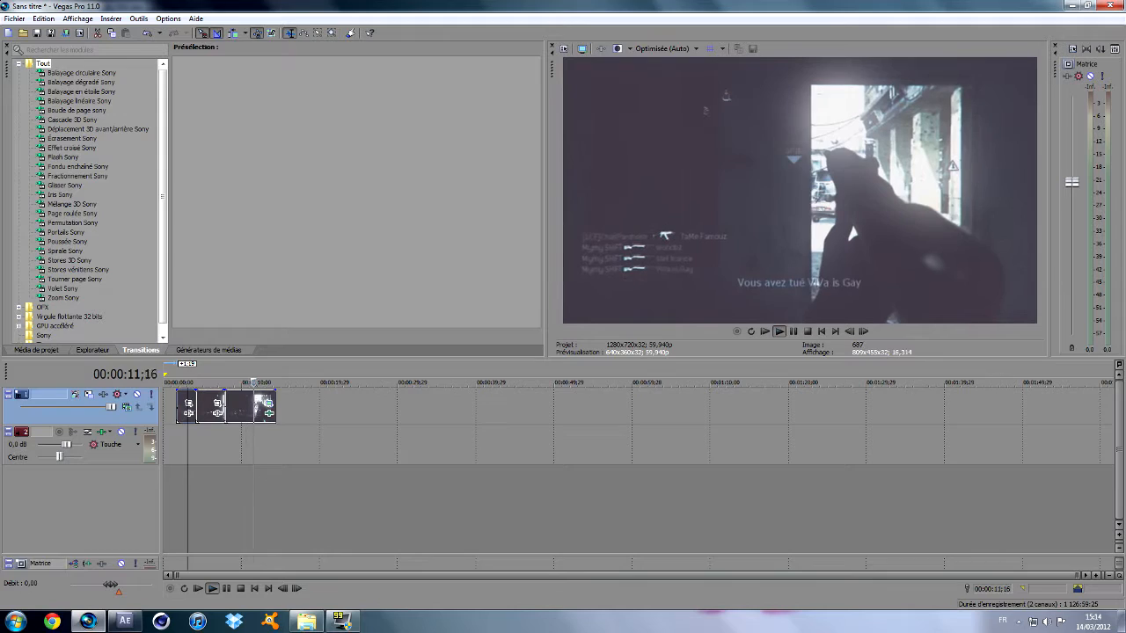
{"action": "left_click", "coordinate": [190, 380]}
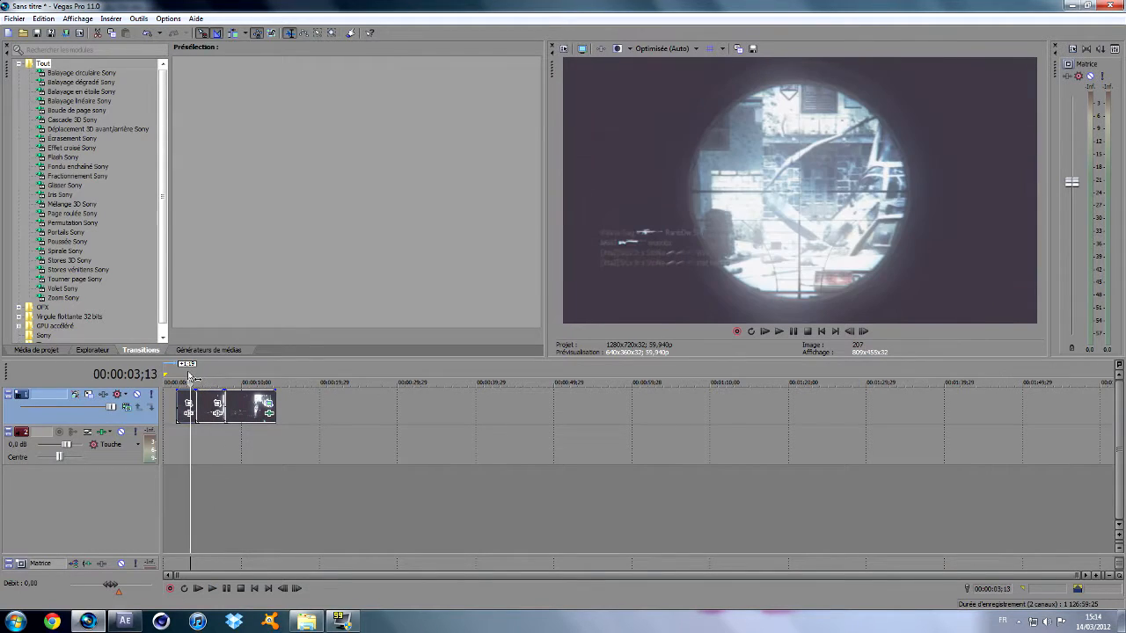
{"action": "left_click", "coordinate": [184, 380]}
{"action": "key", "text": "space"}
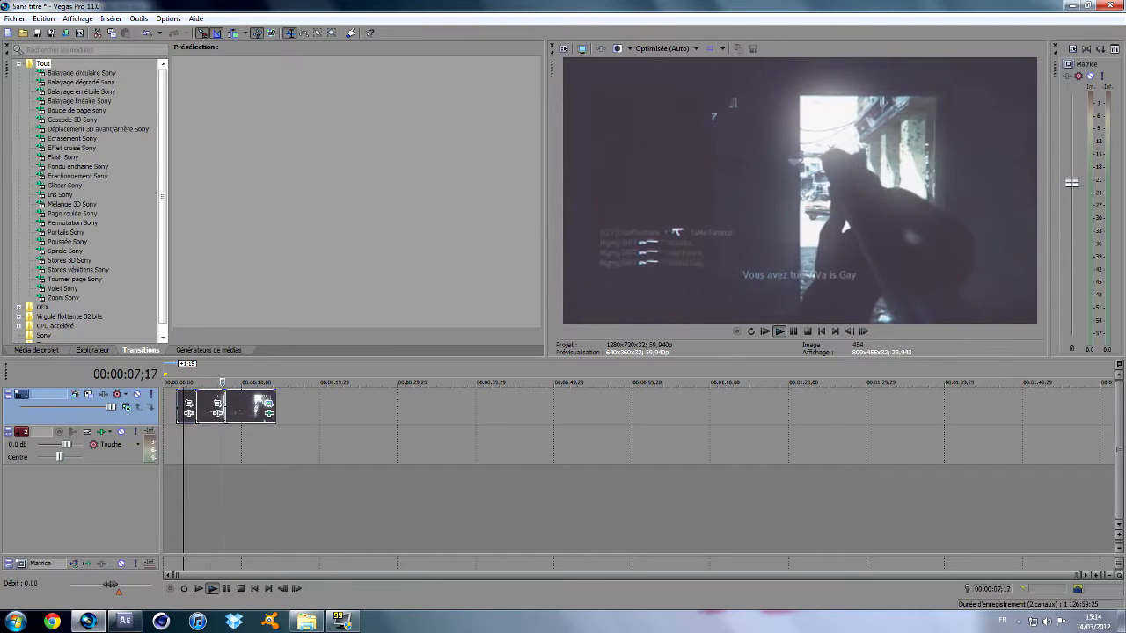
{"action": "key", "text": "k"}
{"action": "key", "text": "j"}
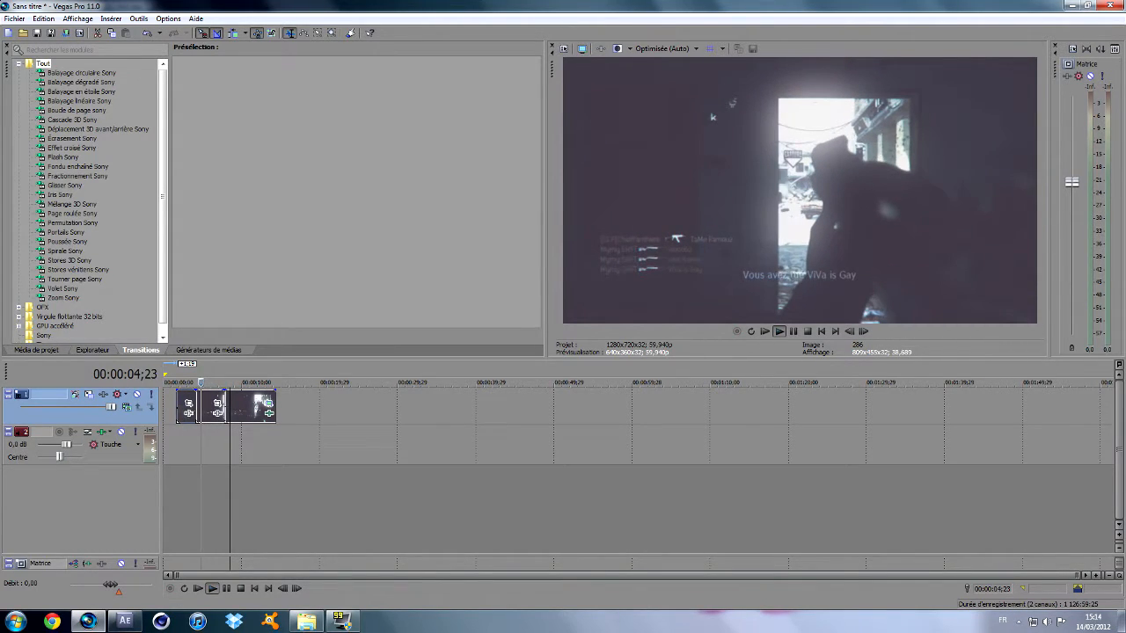
{"action": "key", "text": "space"}
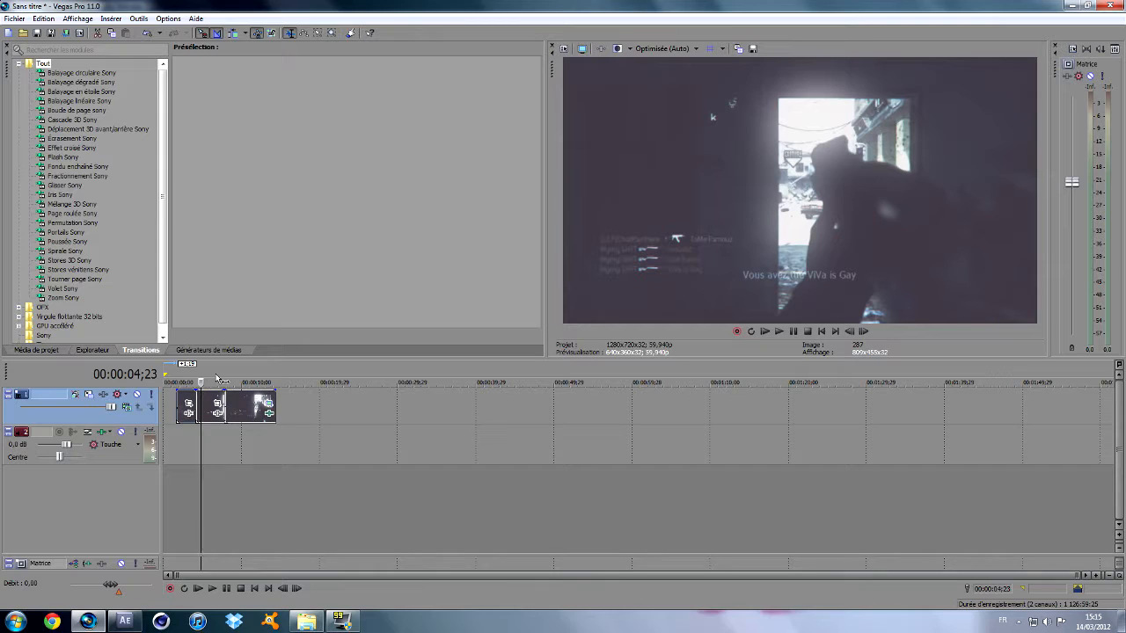
Replay the footage from the second clip into the last one, and stop playback.
{"action": "left_click_drag", "start_coordinate": [201, 382], "coordinate": [193, 383]}
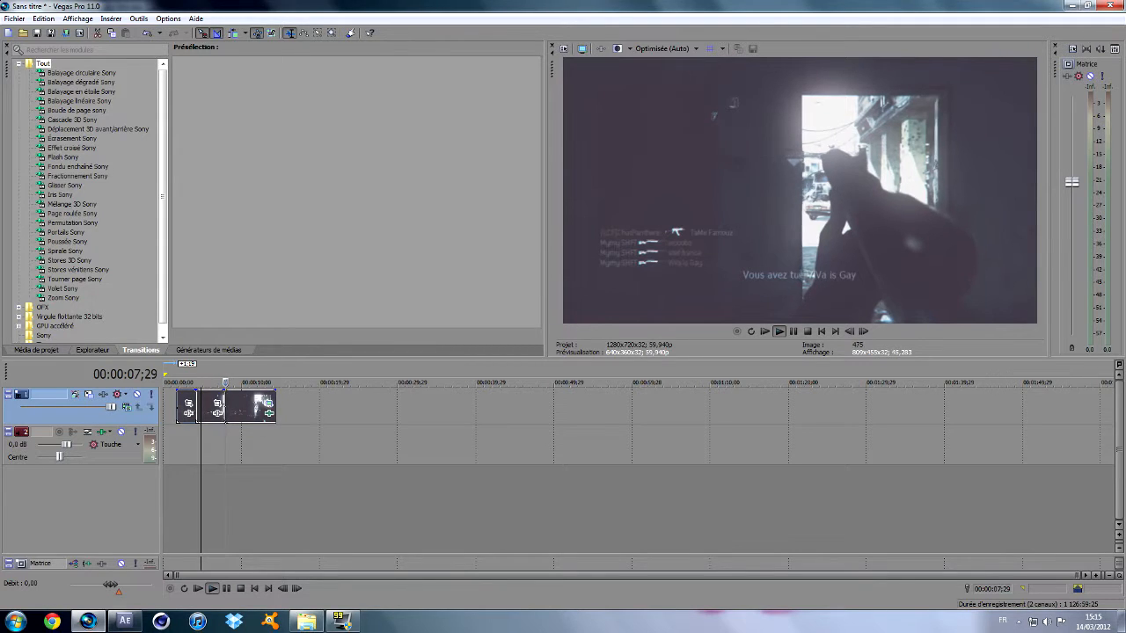
{"action": "key", "text": "j"}
{"action": "key", "text": "k"}
{"action": "left_click", "coordinate": [777, 331]}
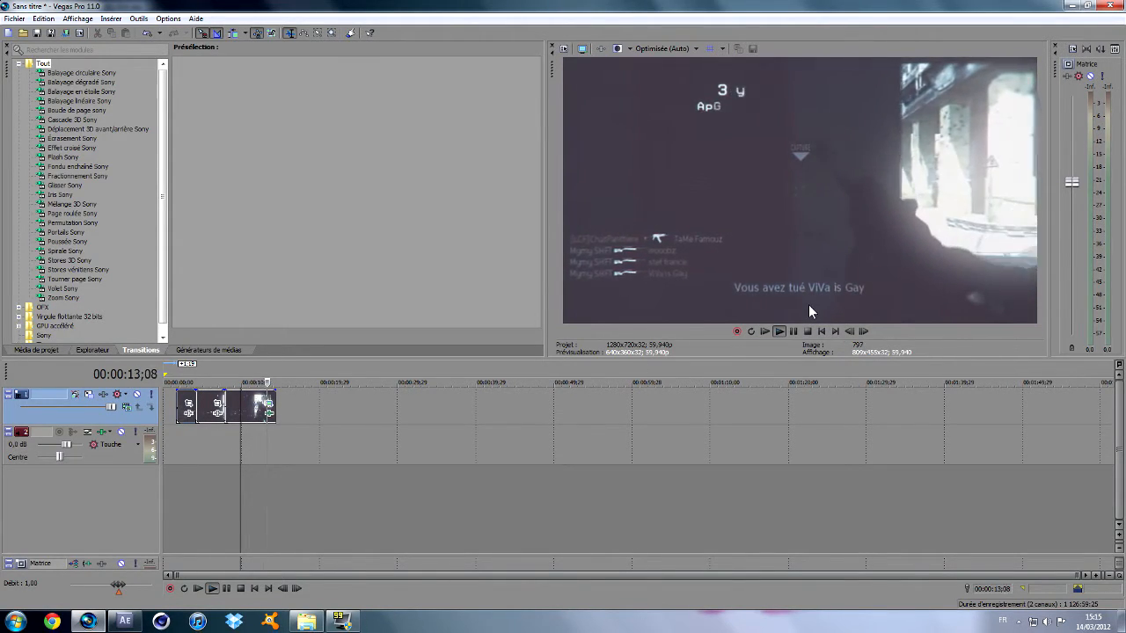
{"action": "left_click", "coordinate": [807, 342]}
Inspect frames in the last and second clips, and return the cursor to 00:00:03;04 in the first clip.
{"action": "left_click", "coordinate": [264, 383]}
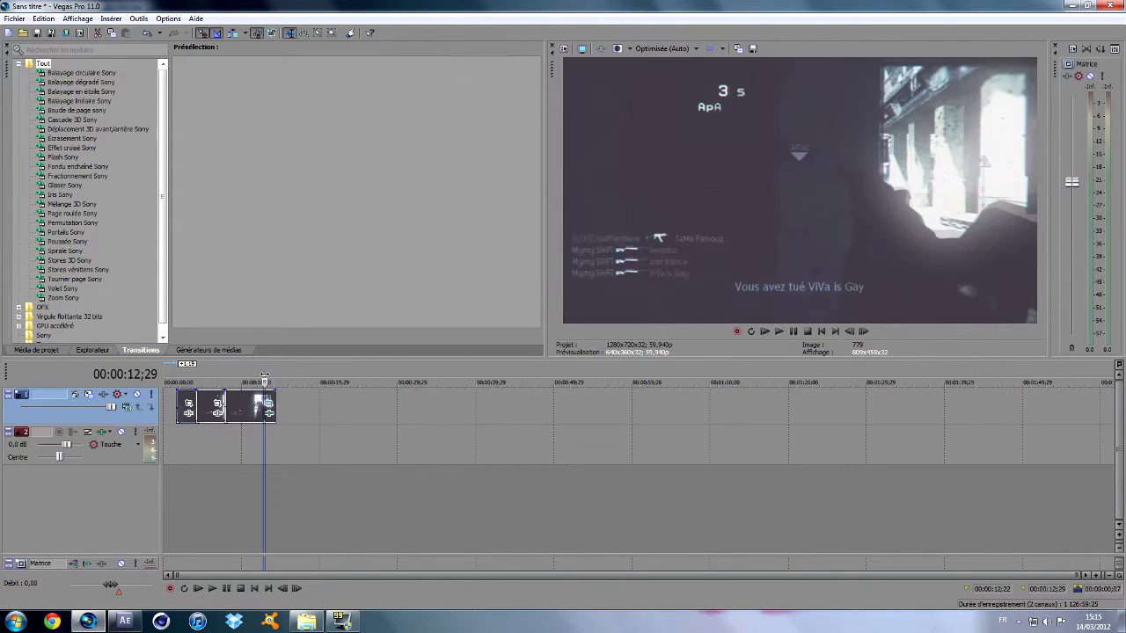
{"action": "left_click", "coordinate": [232, 382]}
{"action": "left_click", "coordinate": [201, 382]}
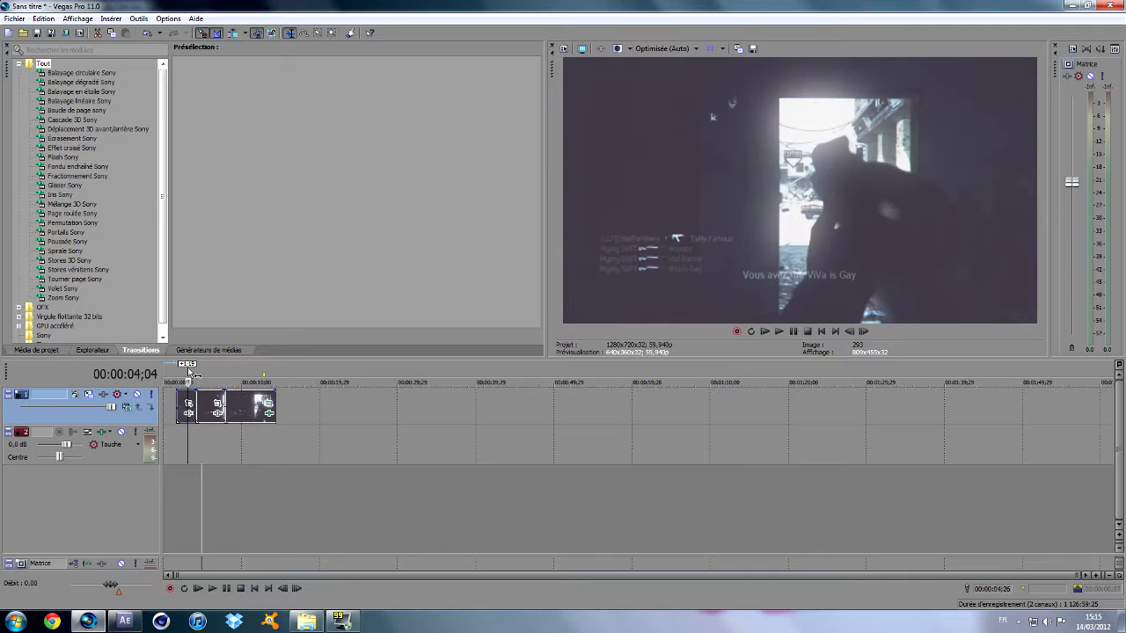
{"action": "left_click", "coordinate": [187, 382]}
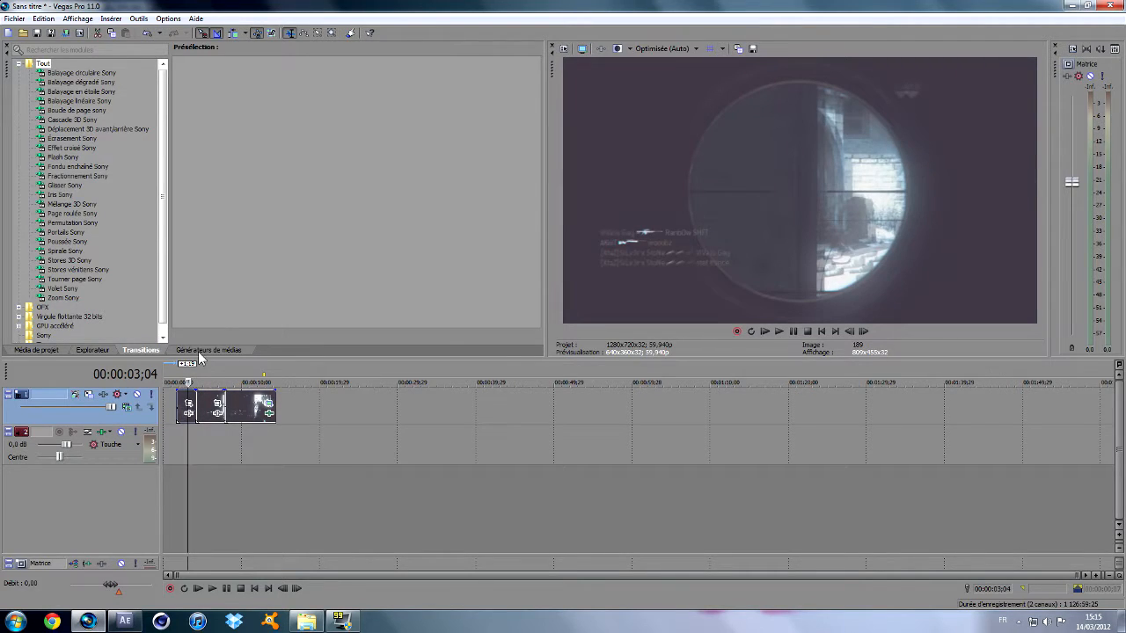